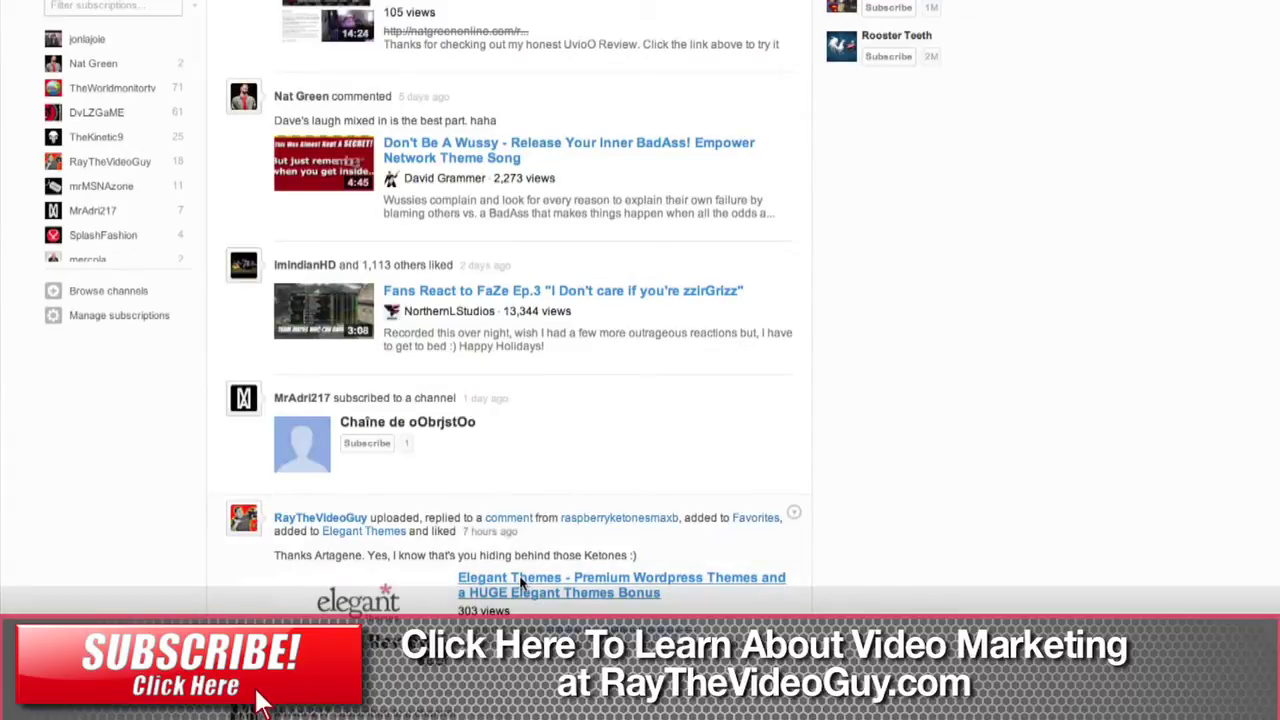
Play the Elegant Themes video, pause it, try its annotation link, then show the account menu
{"action": "left_click", "coordinate": [520, 583]}
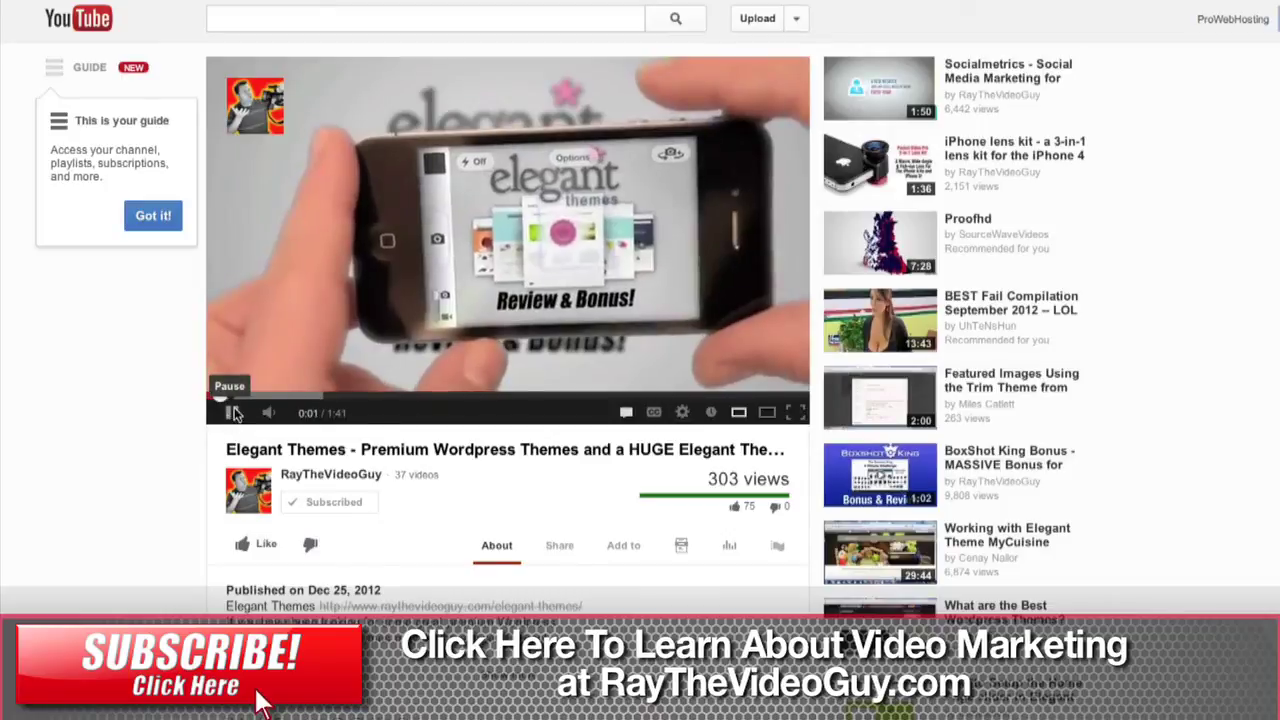
{"action": "left_click", "coordinate": [230, 414]}
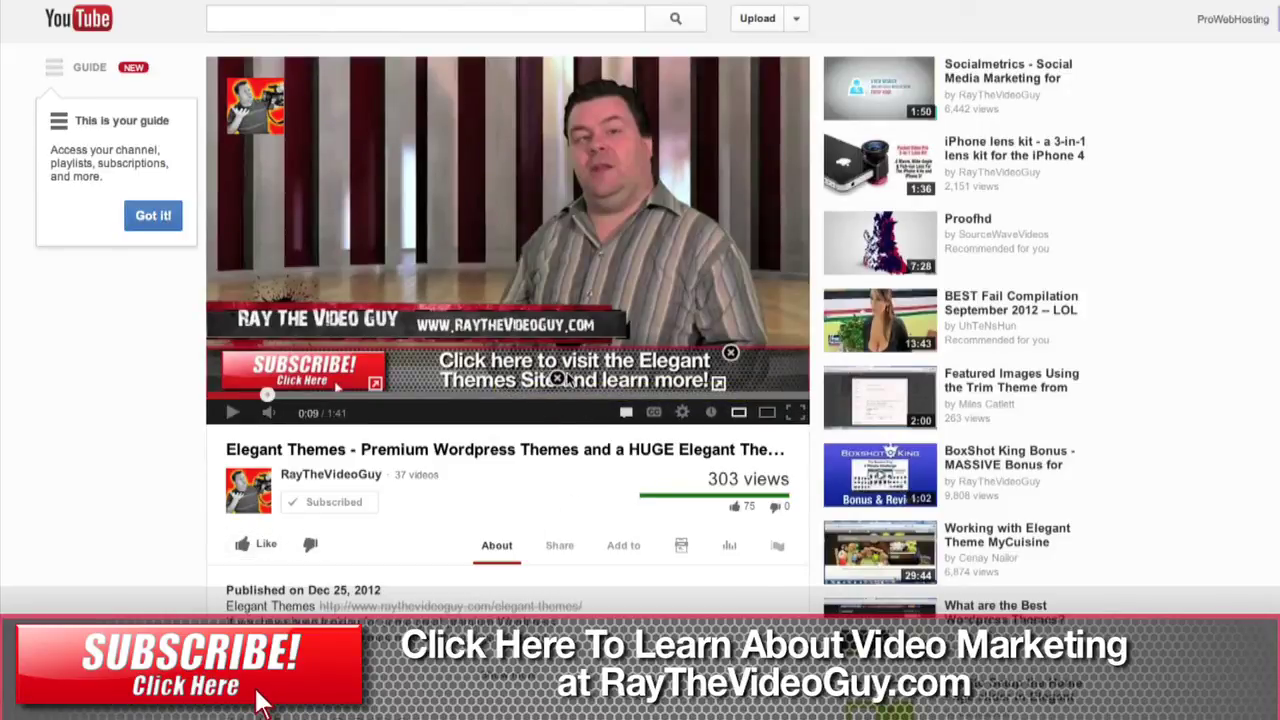
{"action": "left_click", "coordinate": [608, 376]}
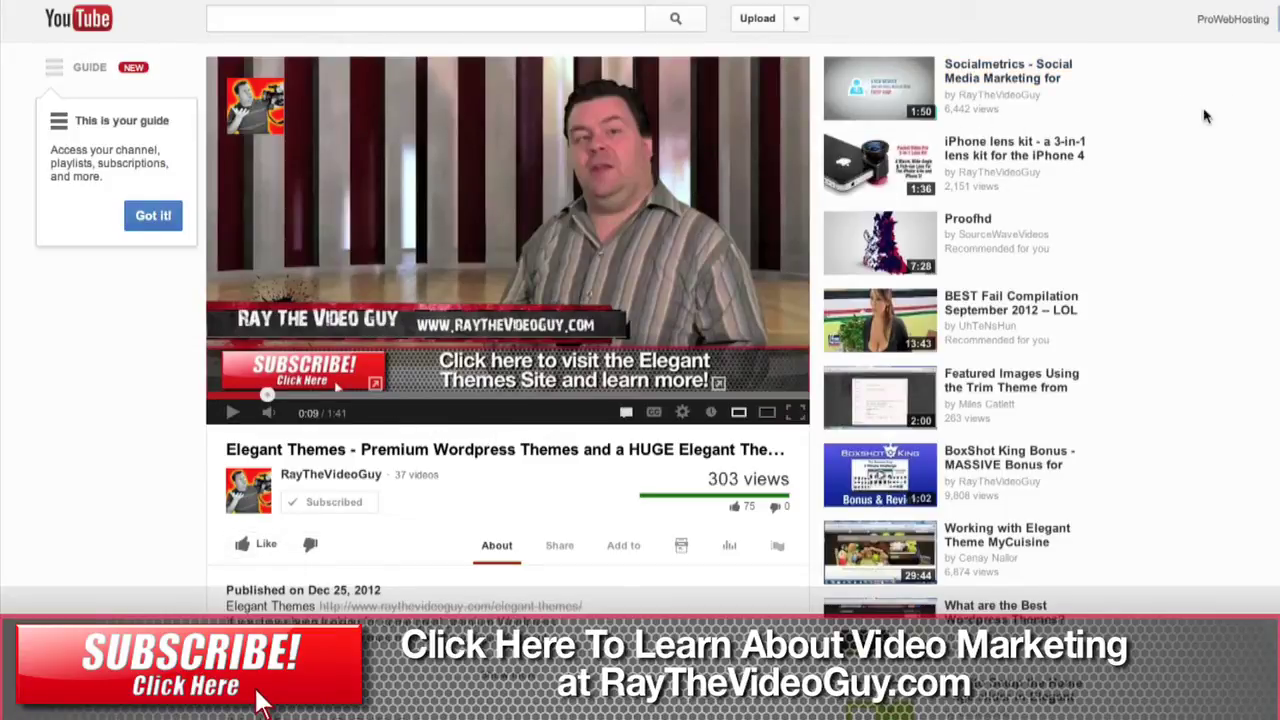
{"action": "left_click", "coordinate": [1232, 18]}
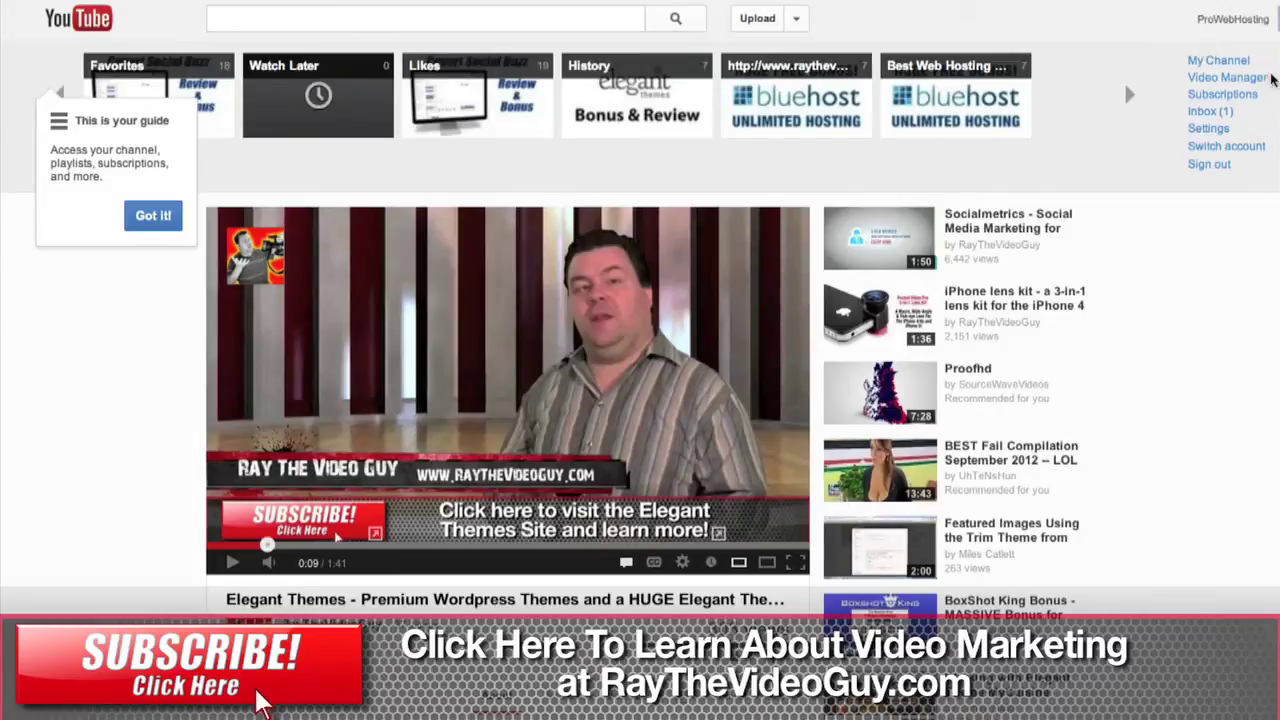
{"action": "left_click", "coordinate": [1208, 130]}
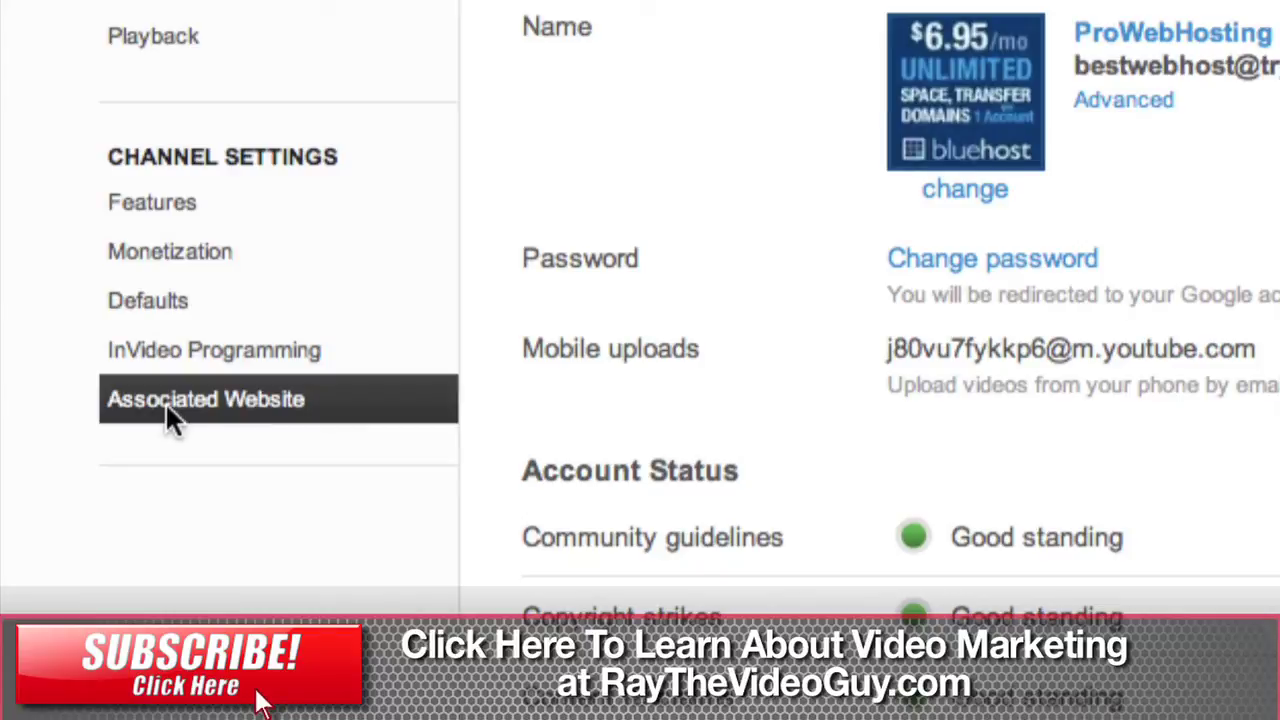
{"action": "left_click", "coordinate": [165, 402]}
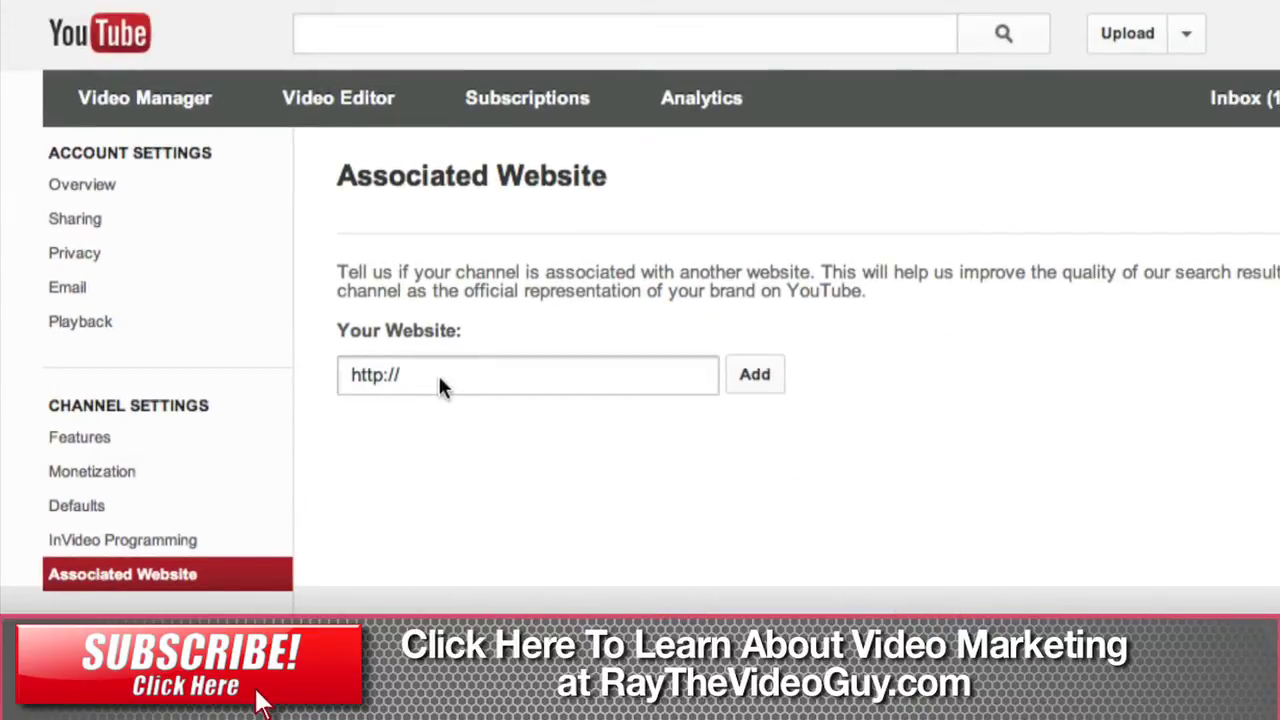
{"action": "left_click", "coordinate": [463, 380]}
{"action": "type", "text": "www.100dollarlogo"}
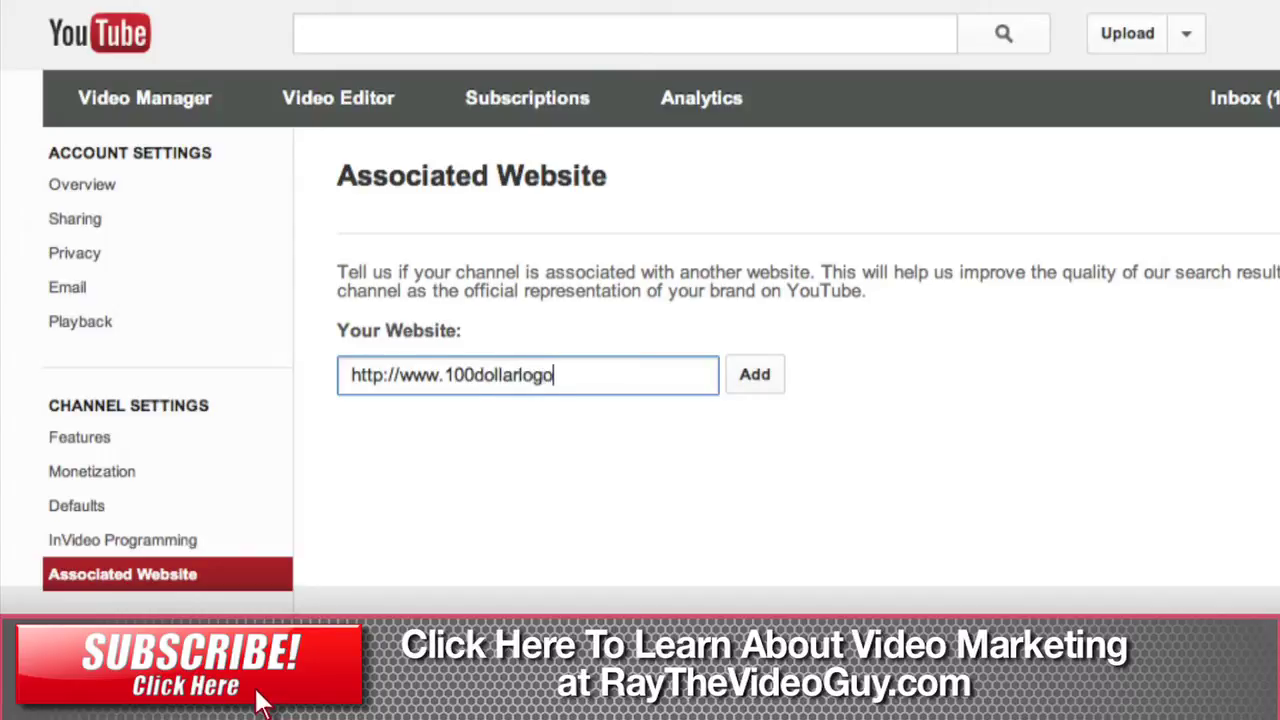
{"action": "type", "text": ".com"}
{"action": "left_click", "coordinate": [754, 375]}
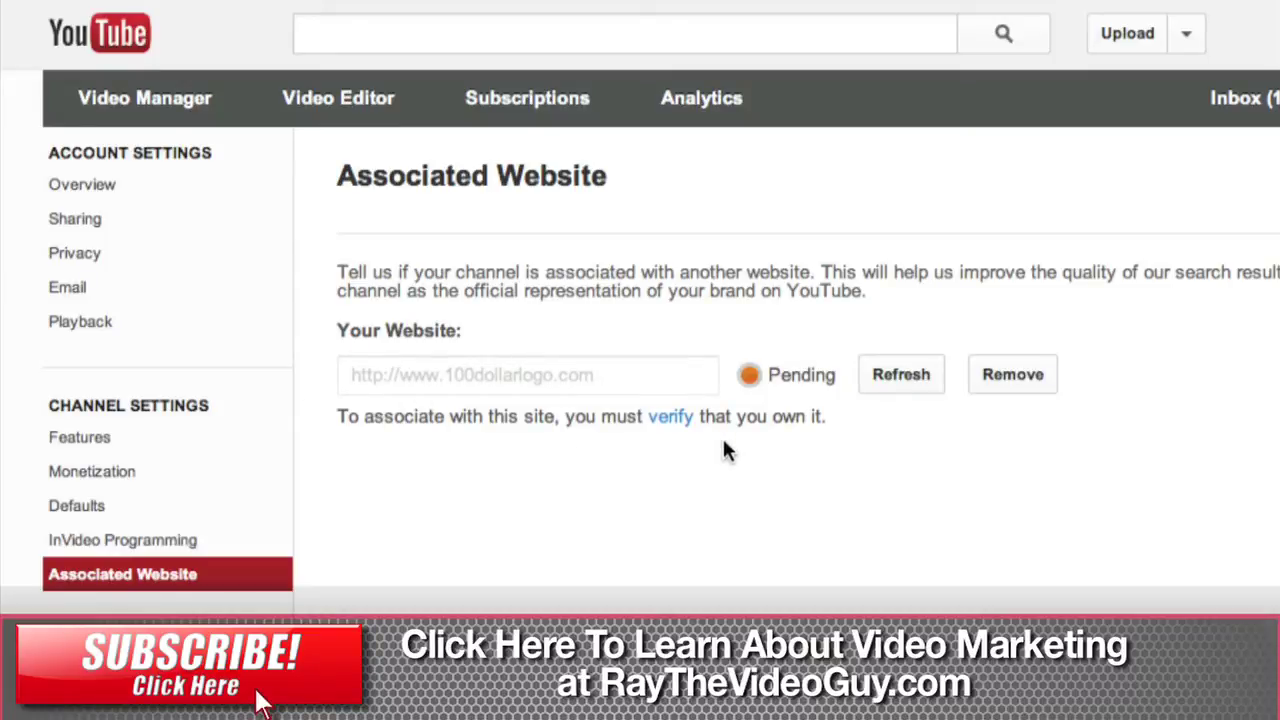
Start ownership verification for 100dollarlogo.com and download its HTML verification file
{"action": "left_click", "coordinate": [670, 417]}
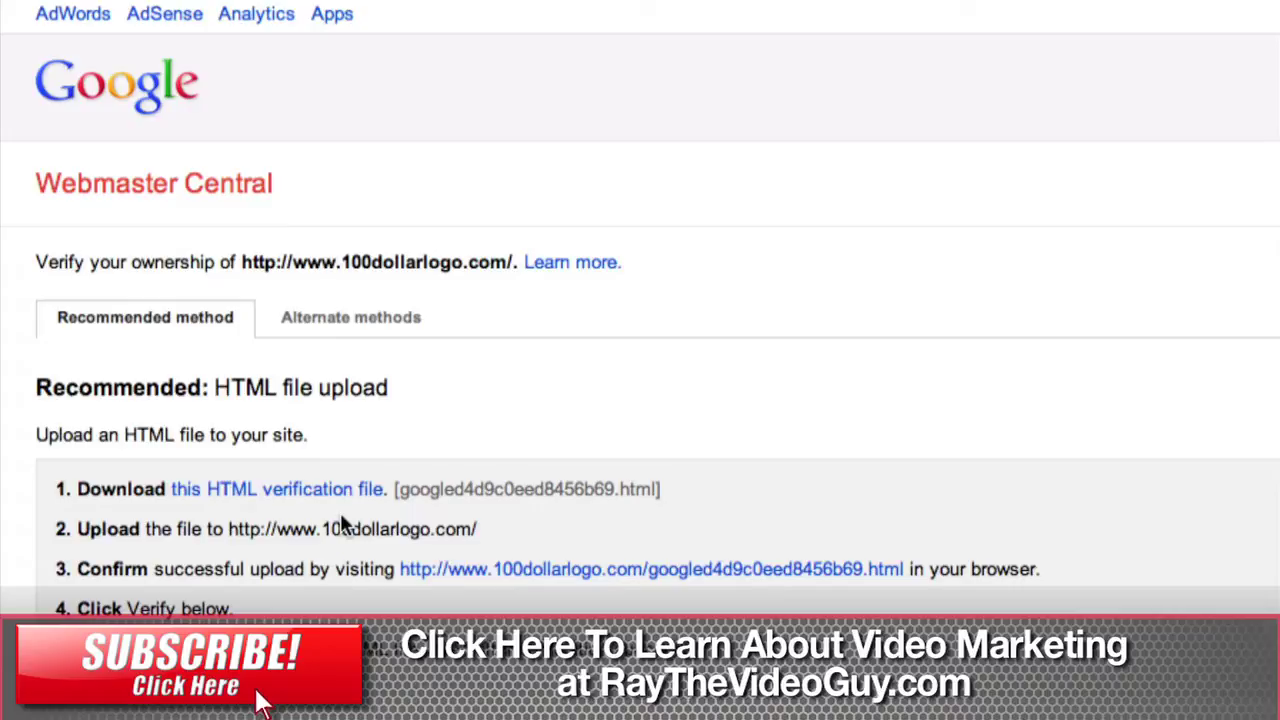
{"action": "left_click", "coordinate": [287, 490]}
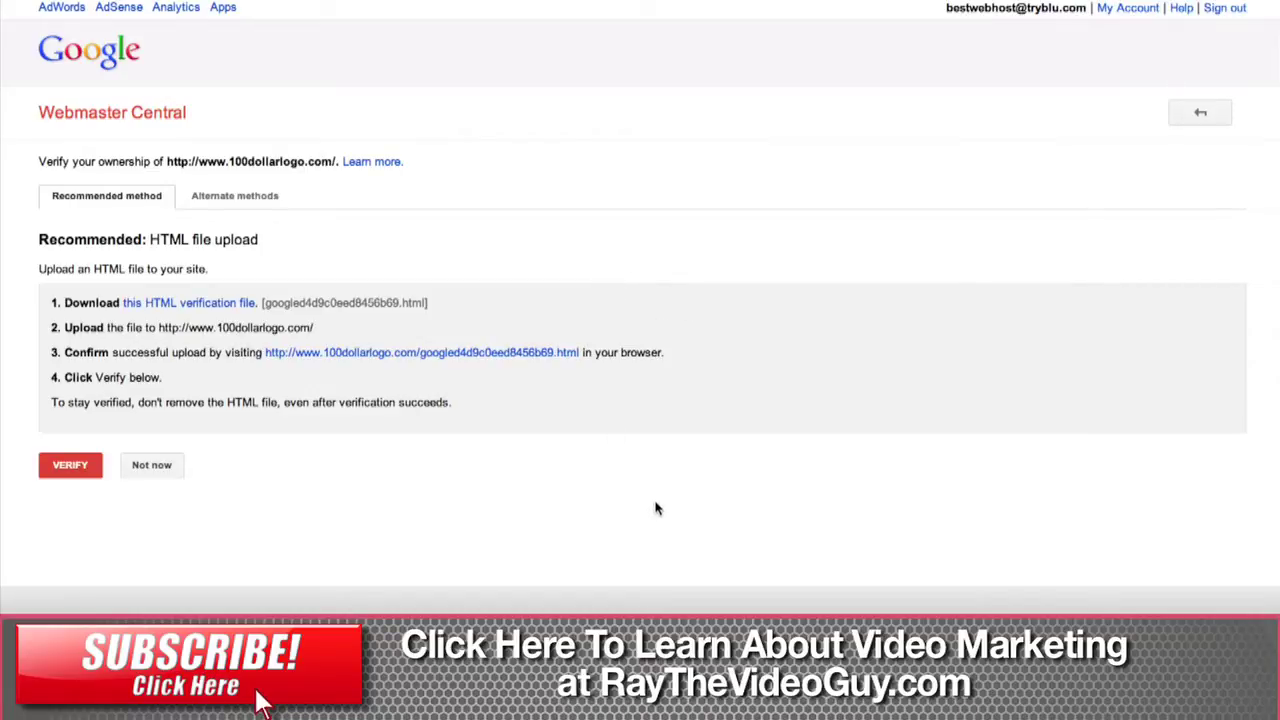
{"action": "key", "text": "super+Tab"}
{"action": "key", "text": "super+Tab"}
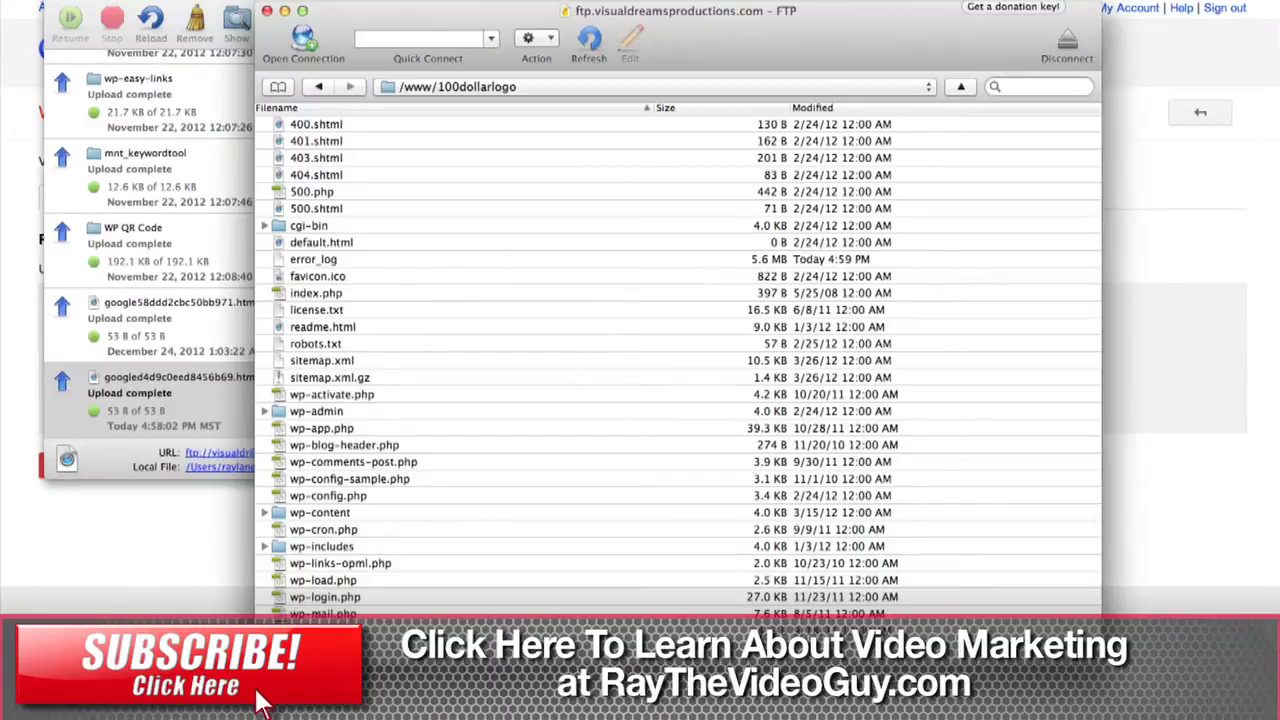
Upload googled4d9c0eed8456b69.html to /www/100dollarlogo in Cyberduck, then return to the browser
{"action": "left_click_drag", "start_coordinate": [1272, 330], "coordinate": [447, 147]}
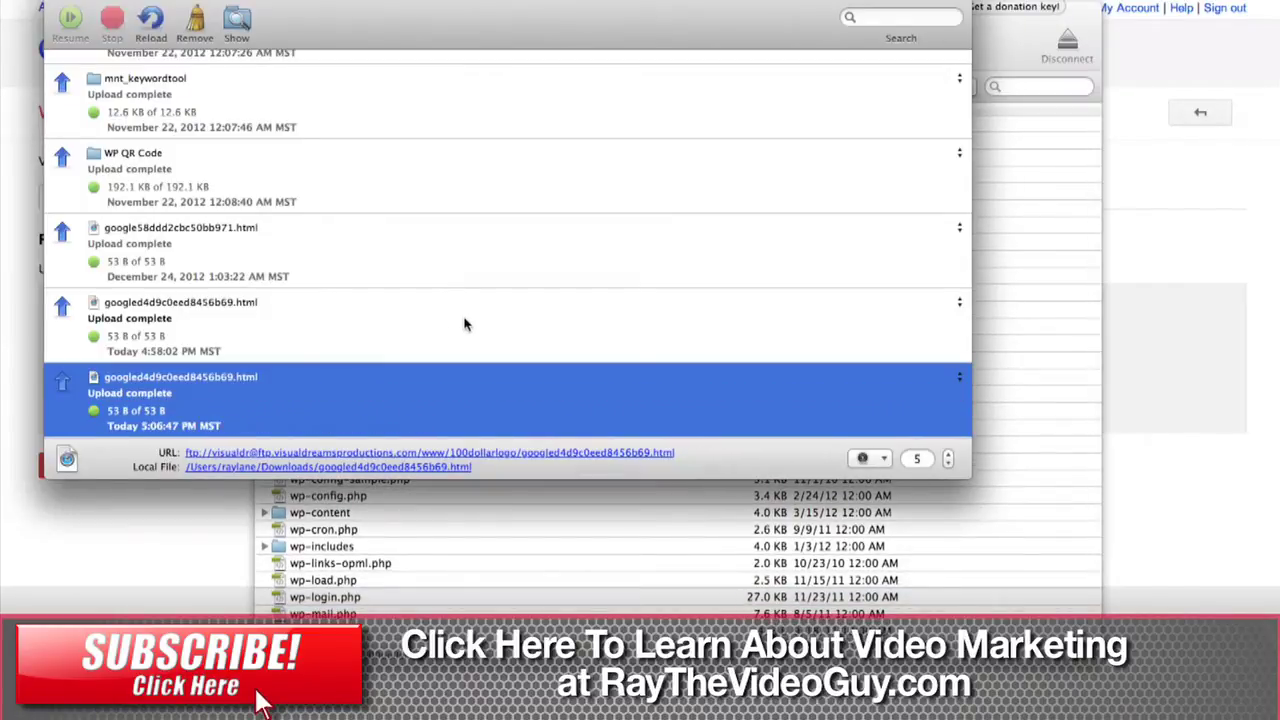
{"action": "left_click", "coordinate": [175, 590]}
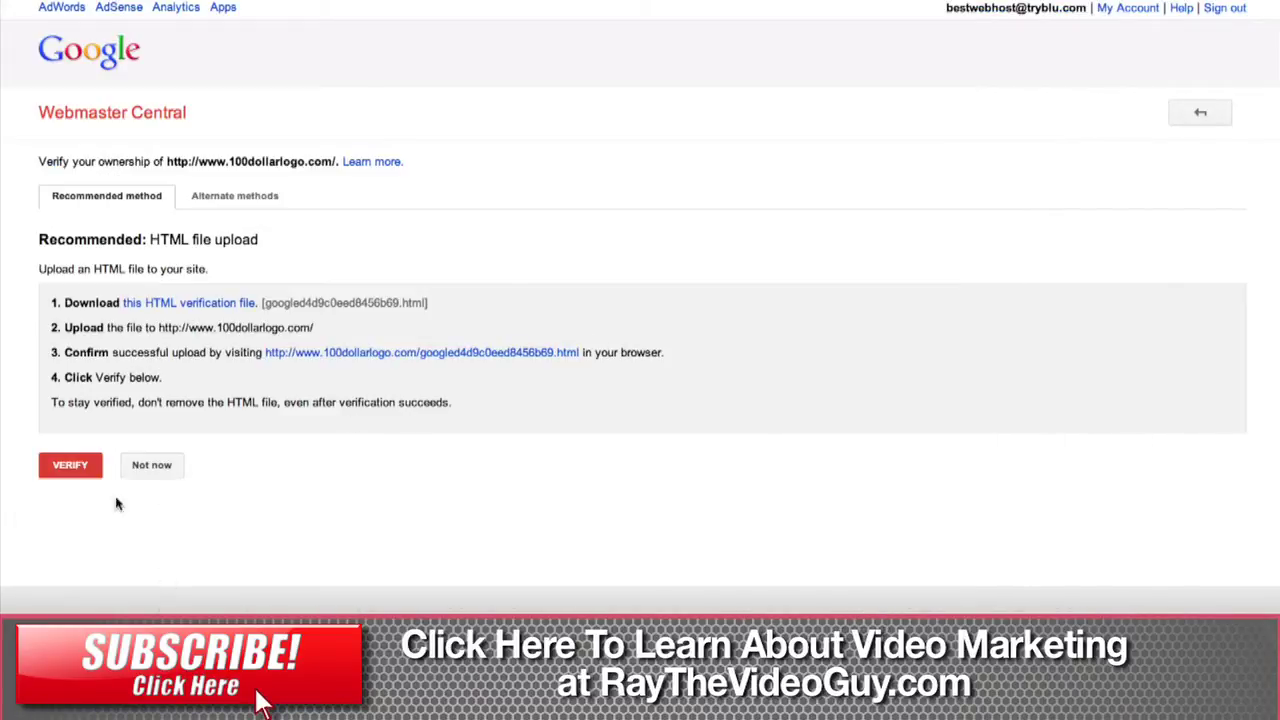
{"action": "left_click", "coordinate": [69, 466]}
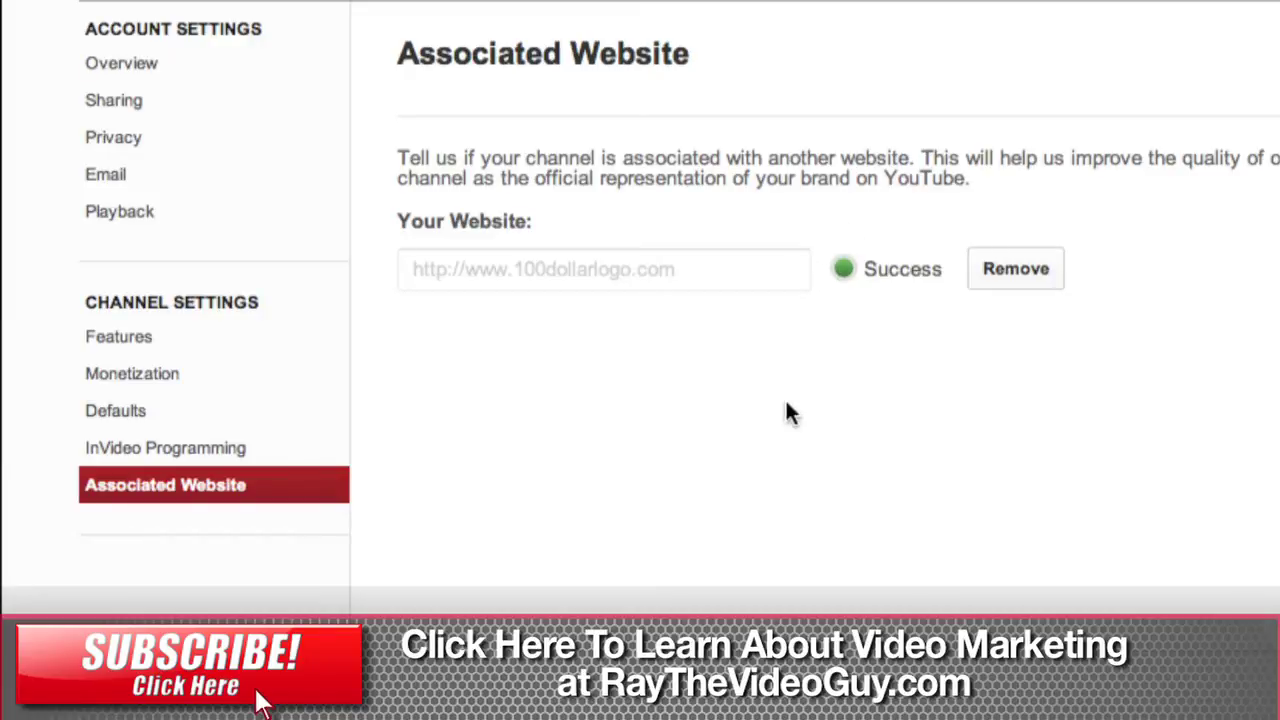
Review the Monetization and Associated Website settings pages, ending on Monetization
{"action": "left_click", "coordinate": [143, 385]}
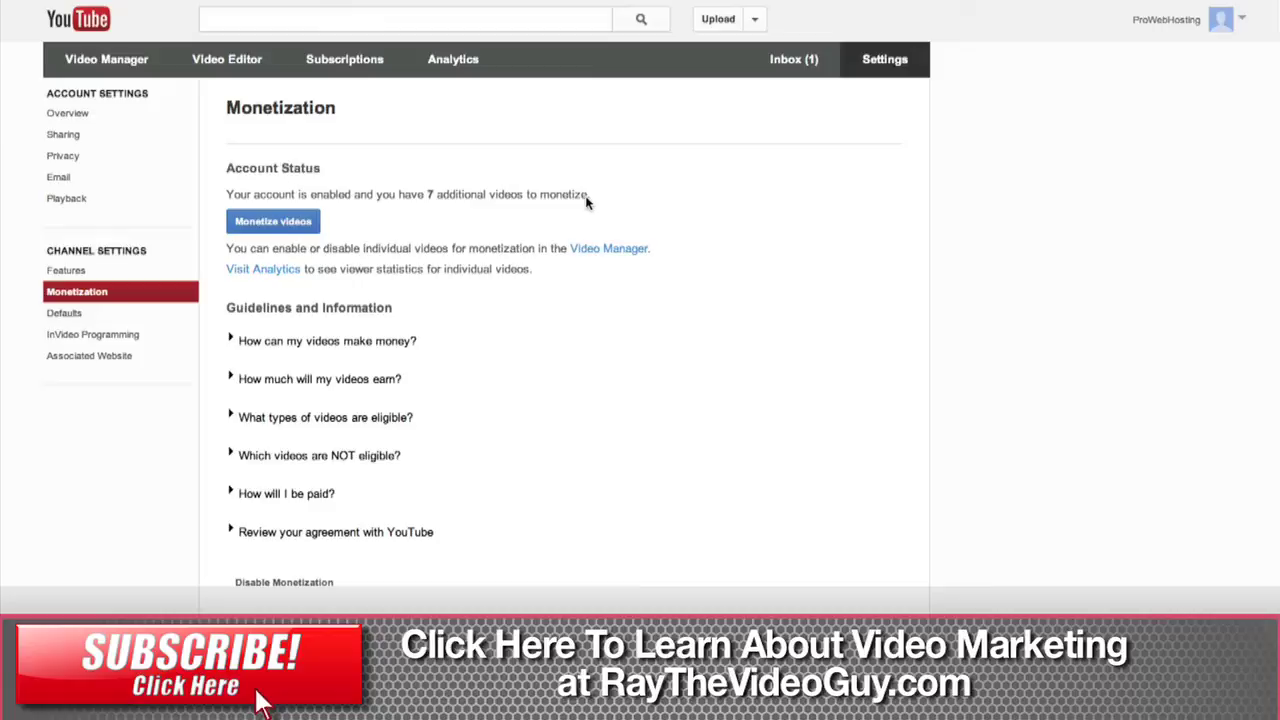
{"action": "left_click", "coordinate": [113, 360]}
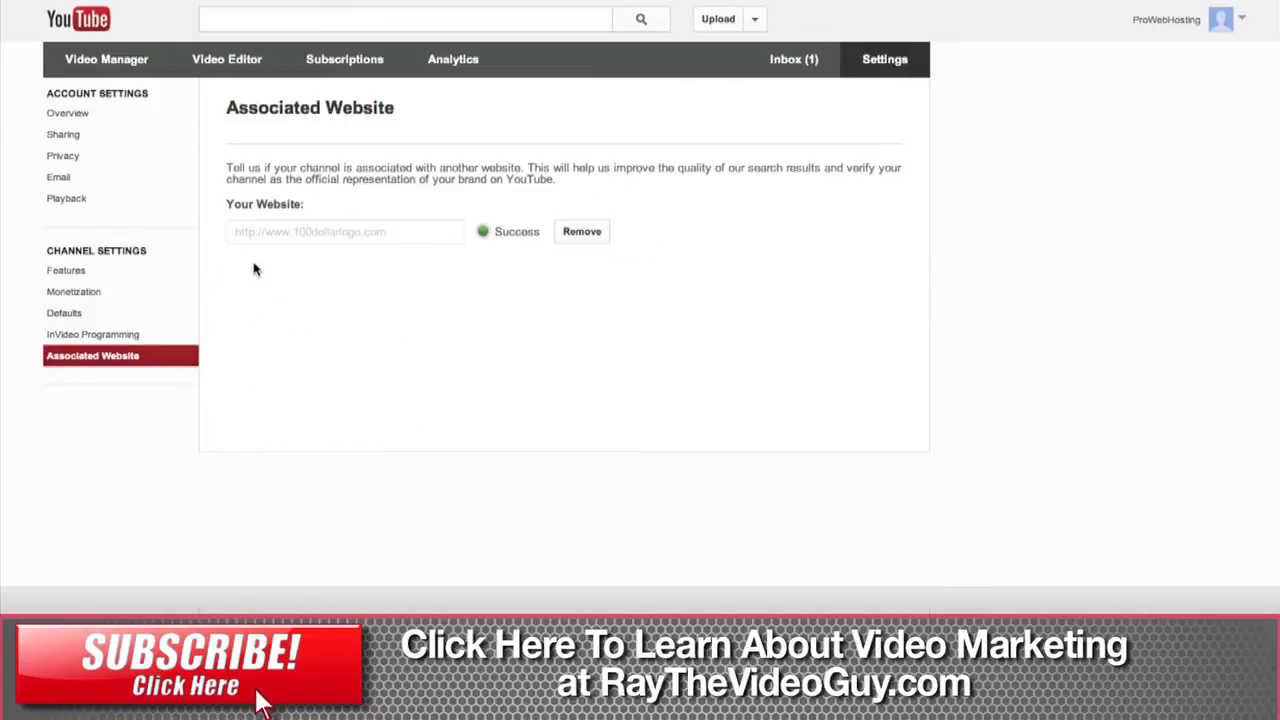
{"action": "left_click", "coordinate": [86, 293]}
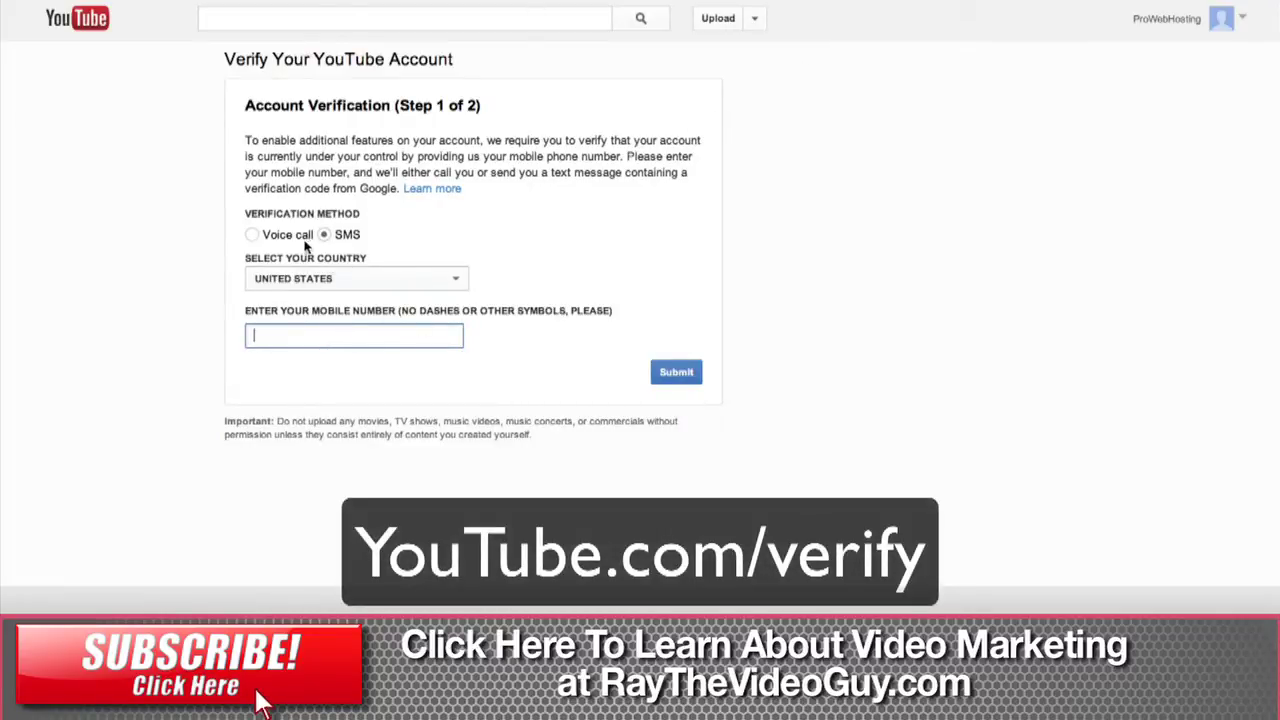
Enter the mobile number, request the SMS, and submit the texted verification code
{"action": "left_click", "coordinate": [318, 338]}
{"action": "type", "text": "1"}
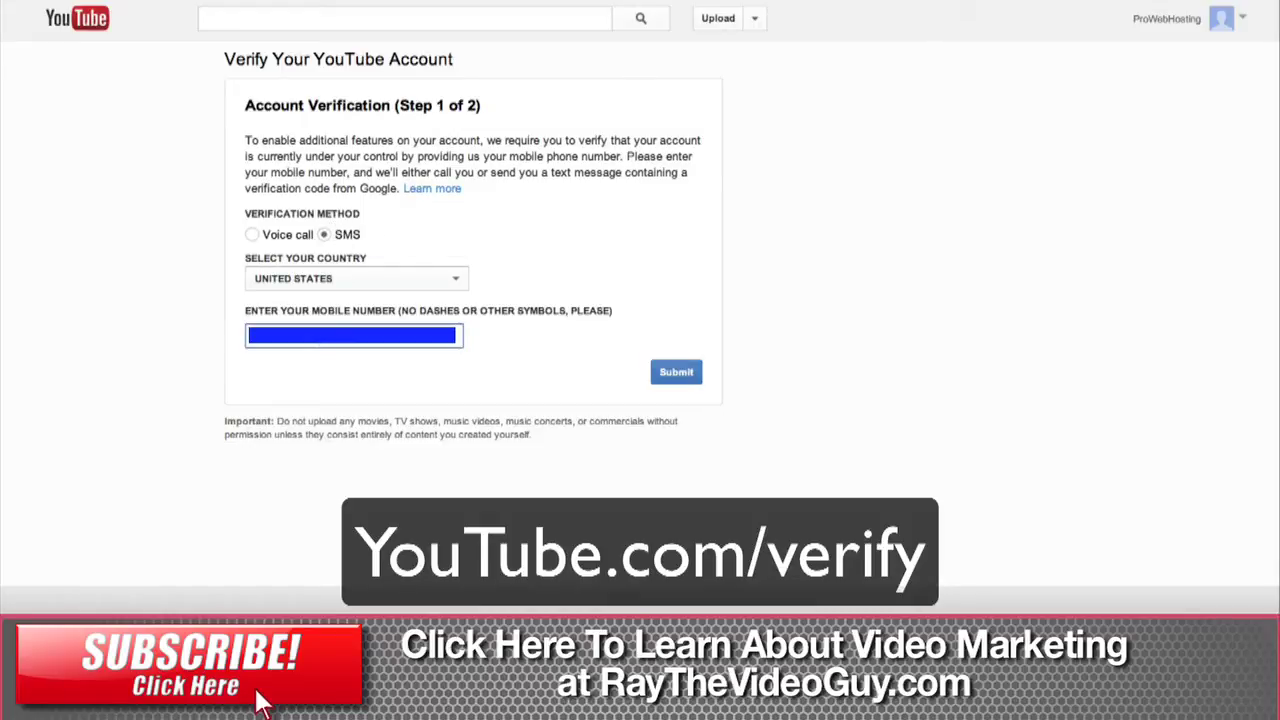
{"action": "key", "text": "Escape"}
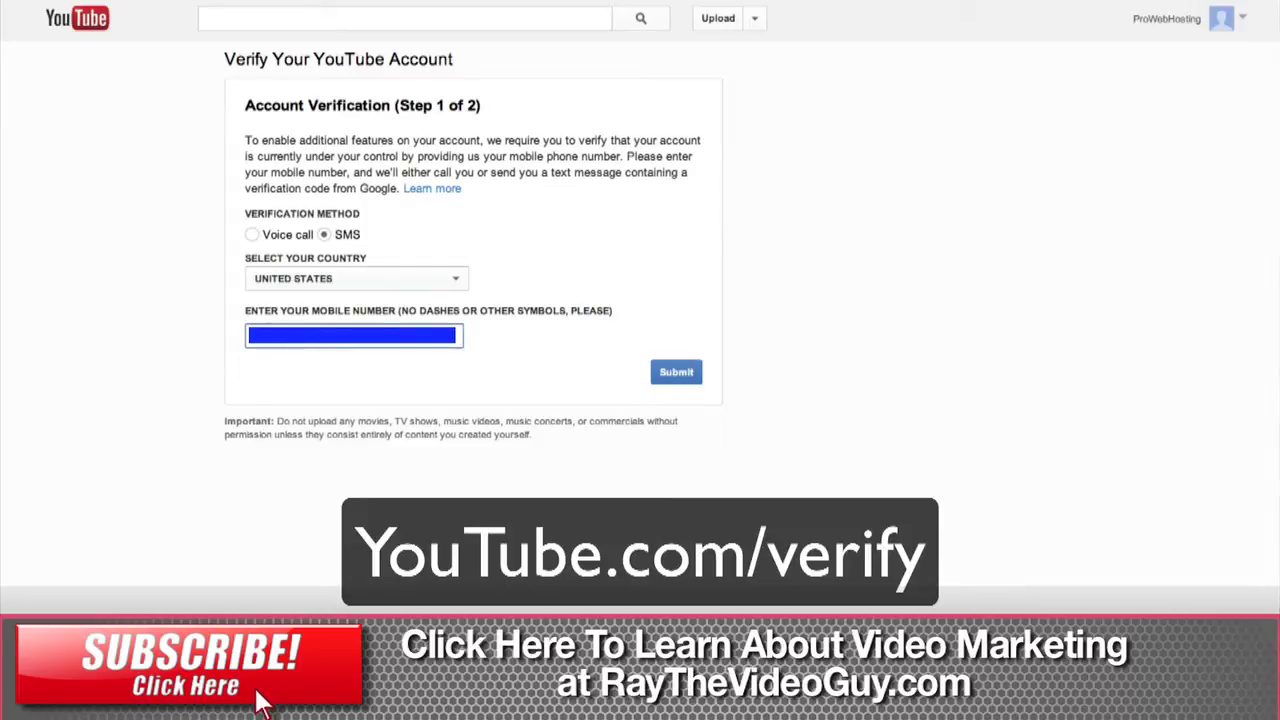
{"action": "left_click", "coordinate": [686, 374]}
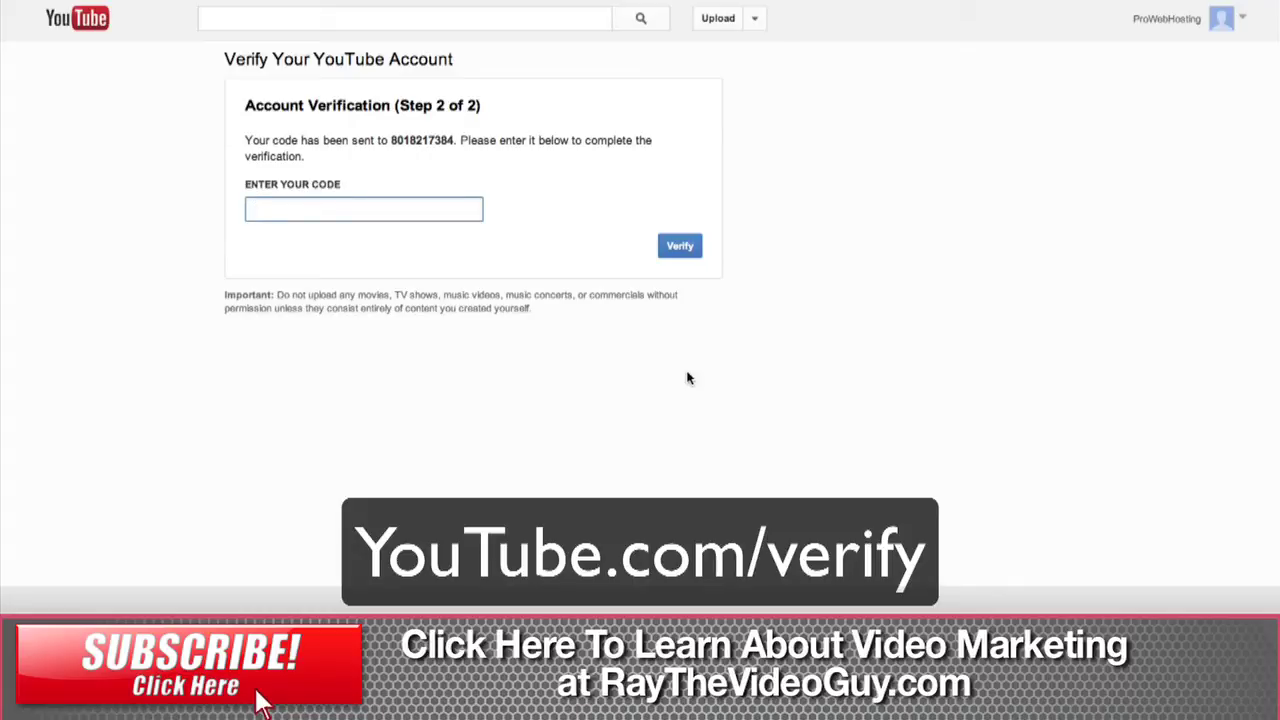
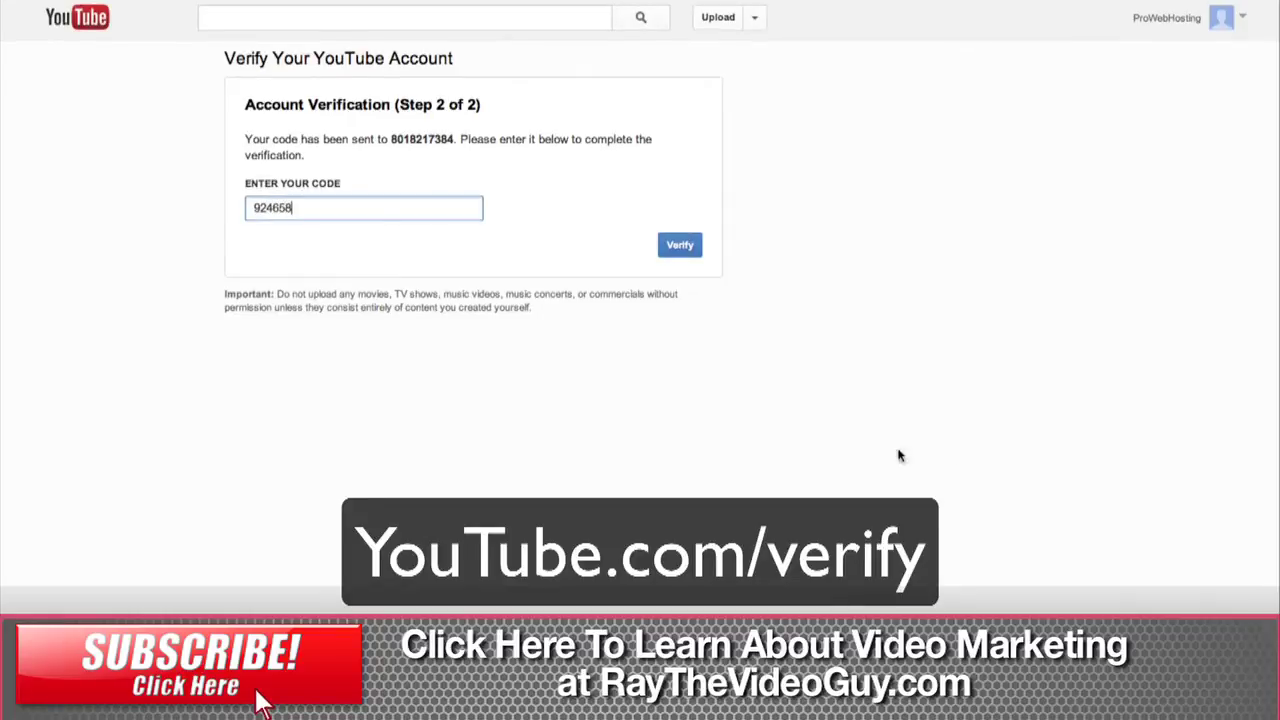
{"action": "left_click", "coordinate": [688, 256]}
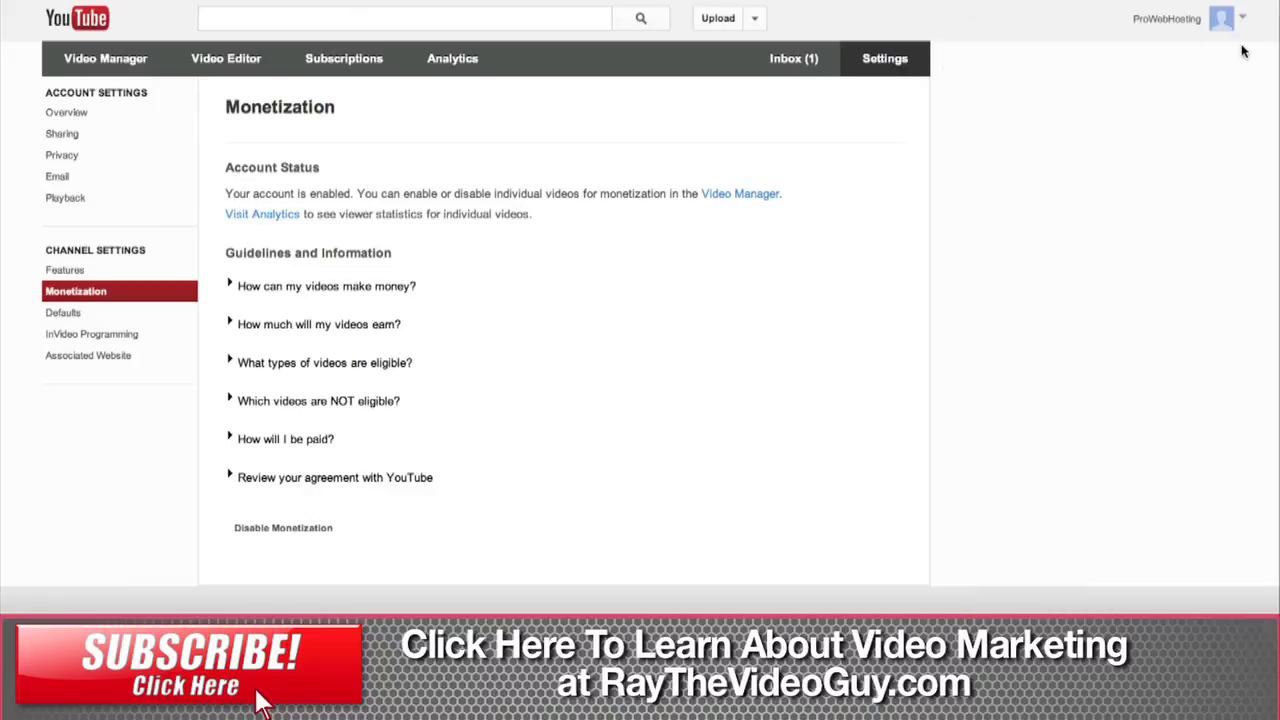
Open Video Manager from the account menu to list the 14 uploaded videos
{"action": "left_click", "coordinate": [1242, 18]}
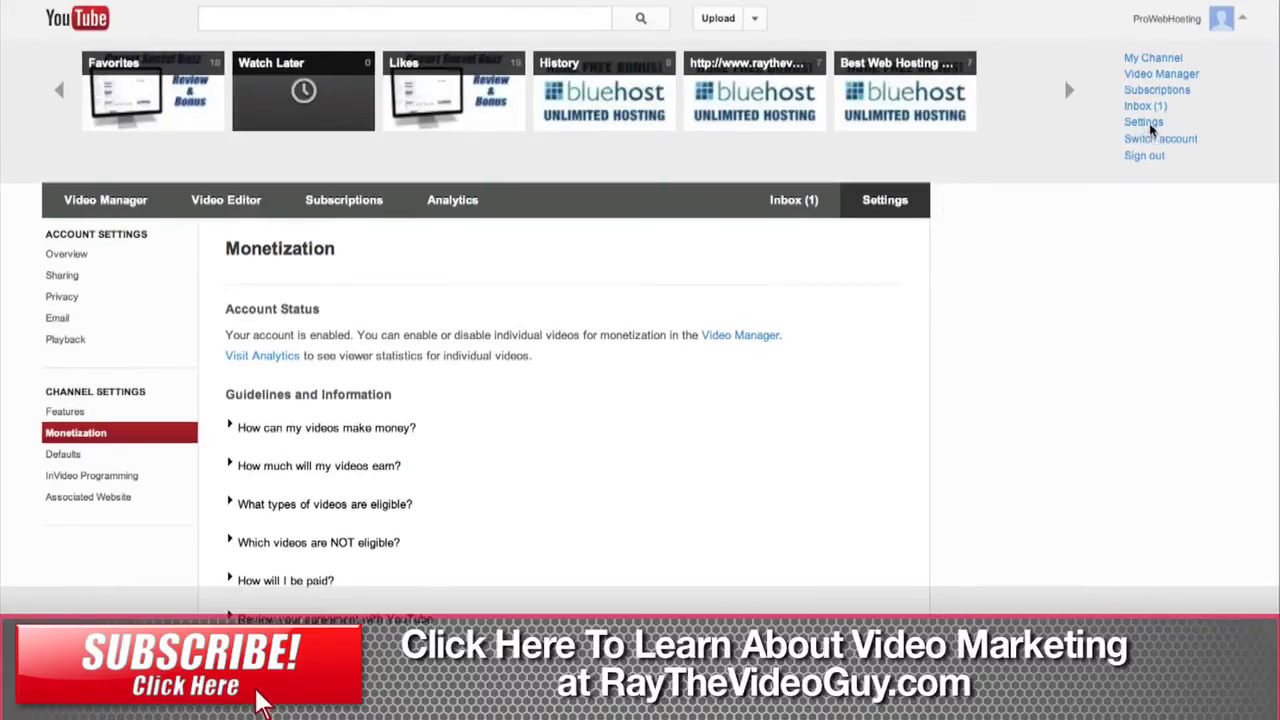
{"action": "left_click", "coordinate": [1148, 74]}
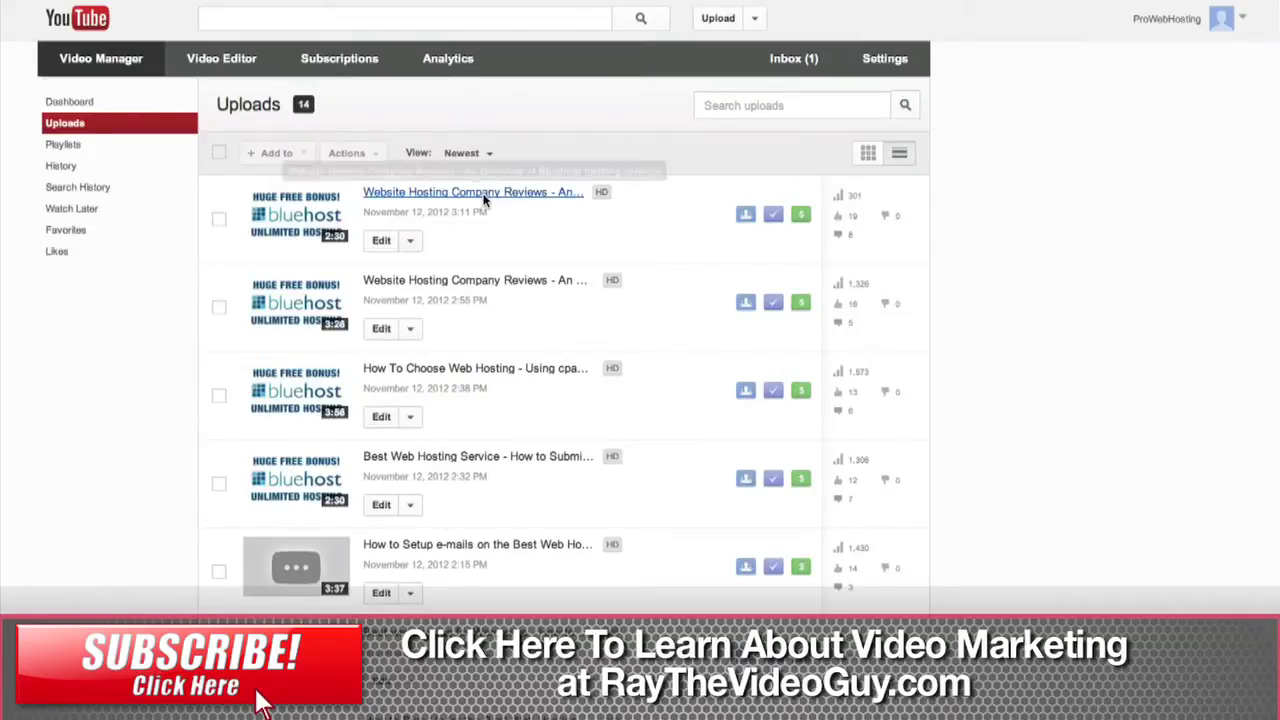
Edit the newest upload, the Bluehost hosting review, in Annotations with the preview paused
{"action": "left_click", "coordinate": [381, 241]}
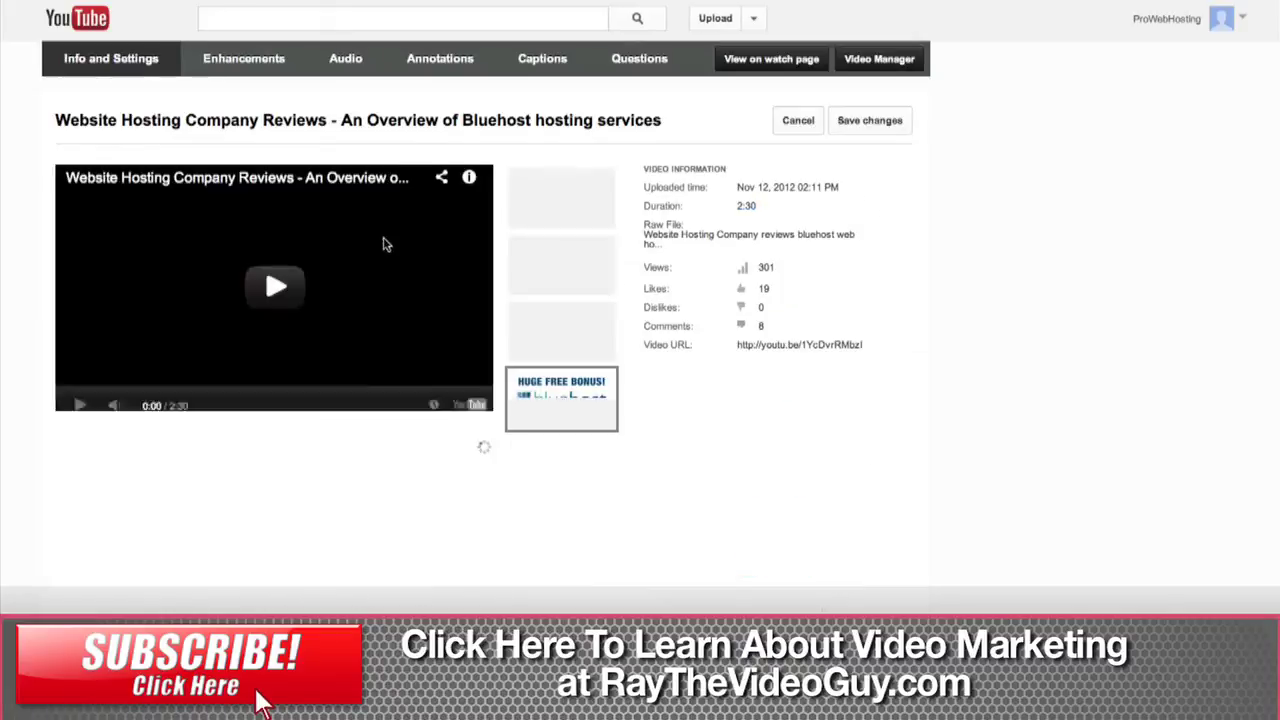
{"action": "left_click", "coordinate": [446, 58]}
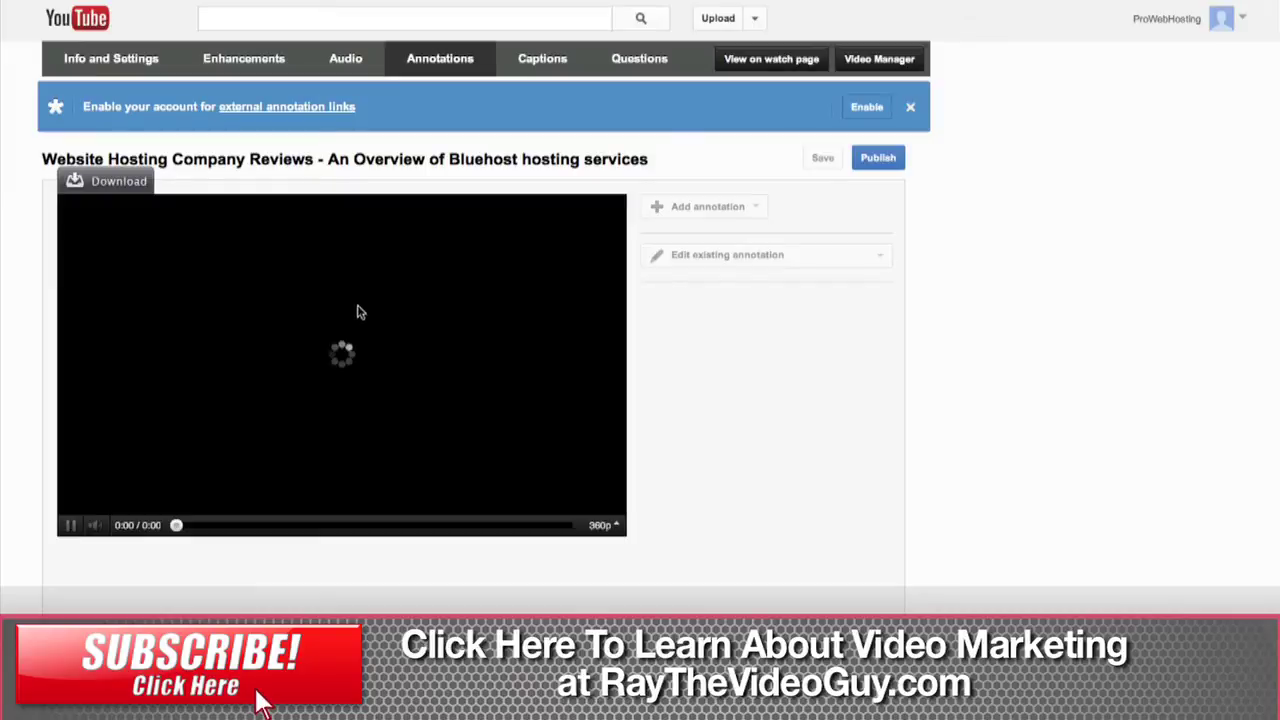
{"action": "left_click", "coordinate": [71, 528]}
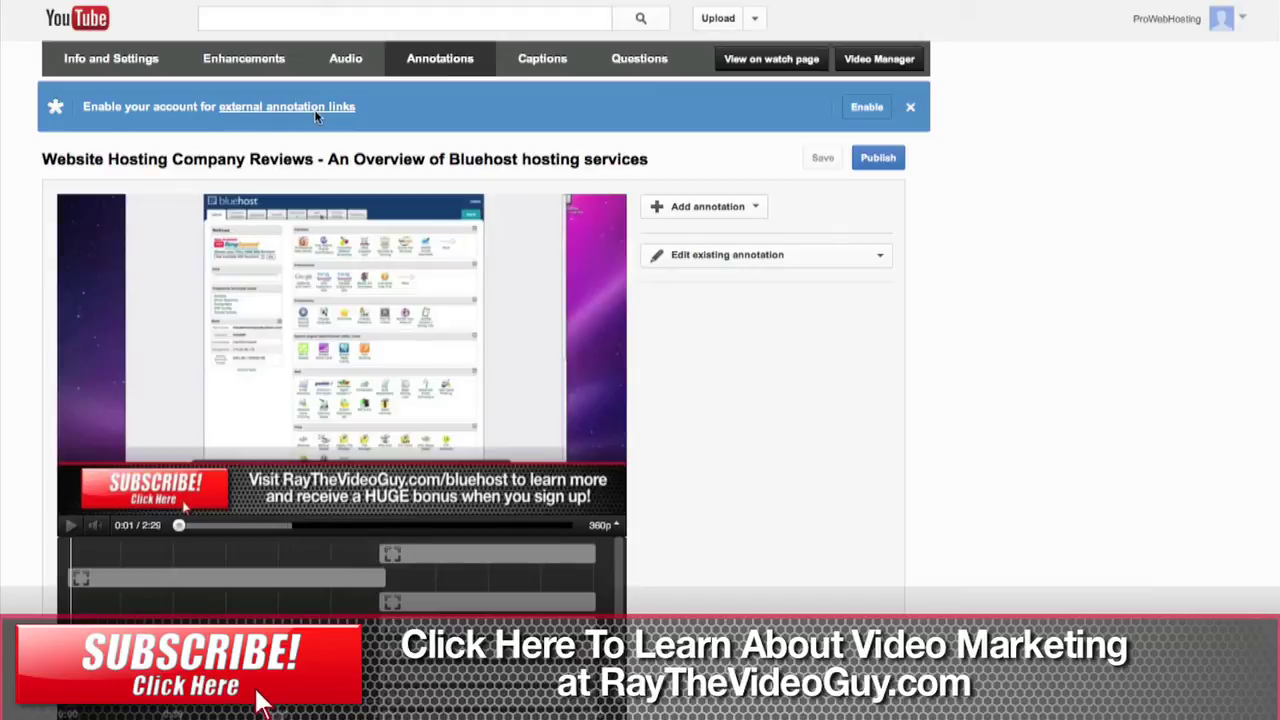
Enable external annotation links and agree to the external links Terms & Conditions
{"action": "left_click", "coordinate": [862, 107]}
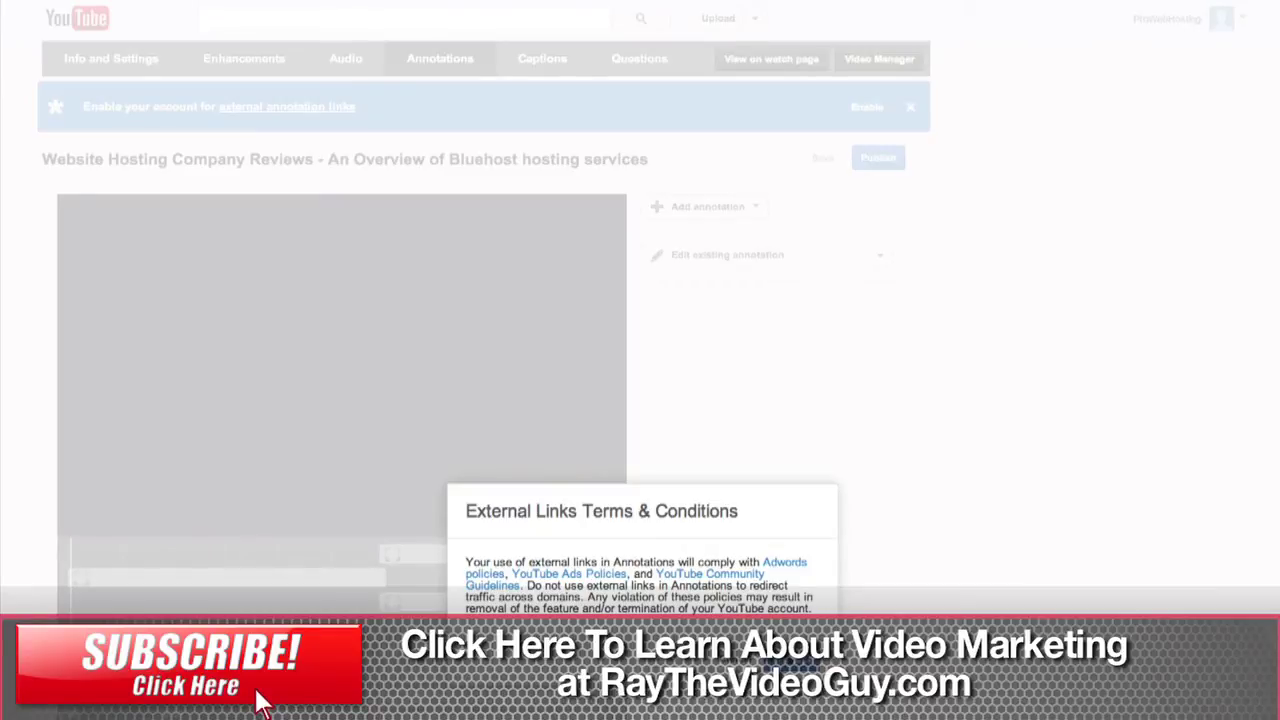
{"action": "left_click", "coordinate": [916, 606]}
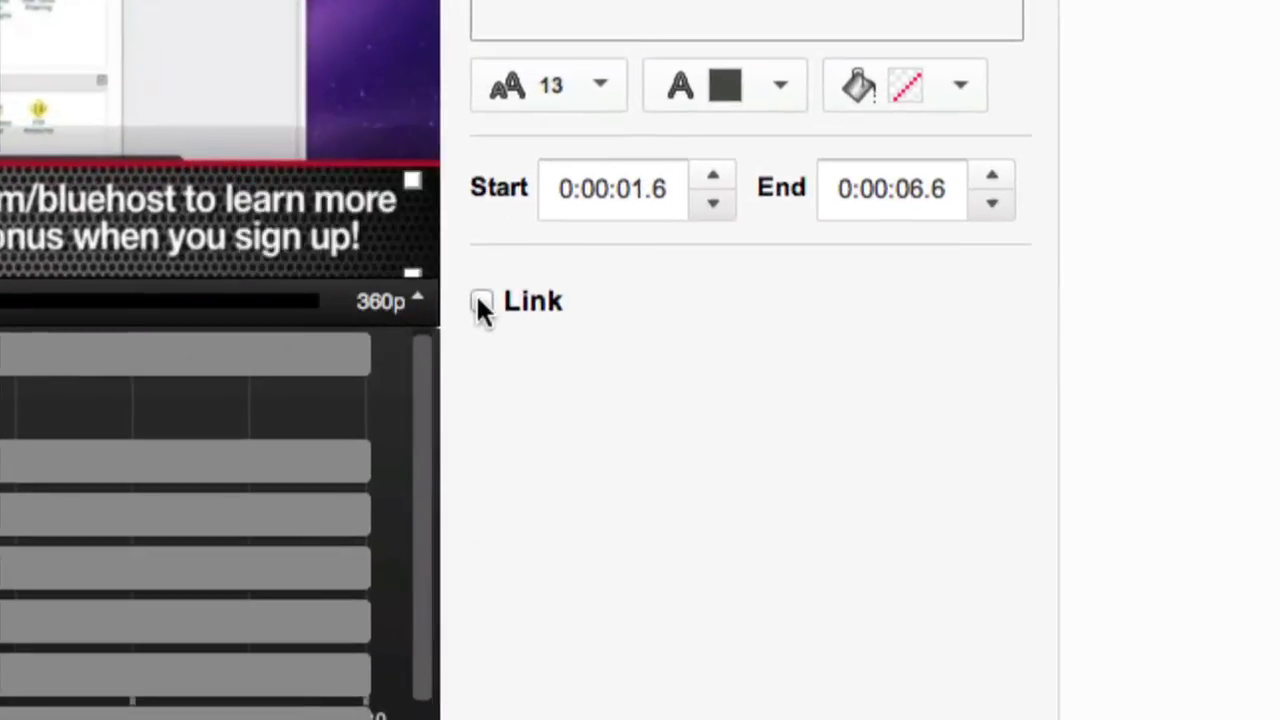
Enable a link on the spotlight annotation and set its type to Associated Website
{"action": "left_click", "coordinate": [743, 500]}
{"action": "left_click", "coordinate": [866, 314]}
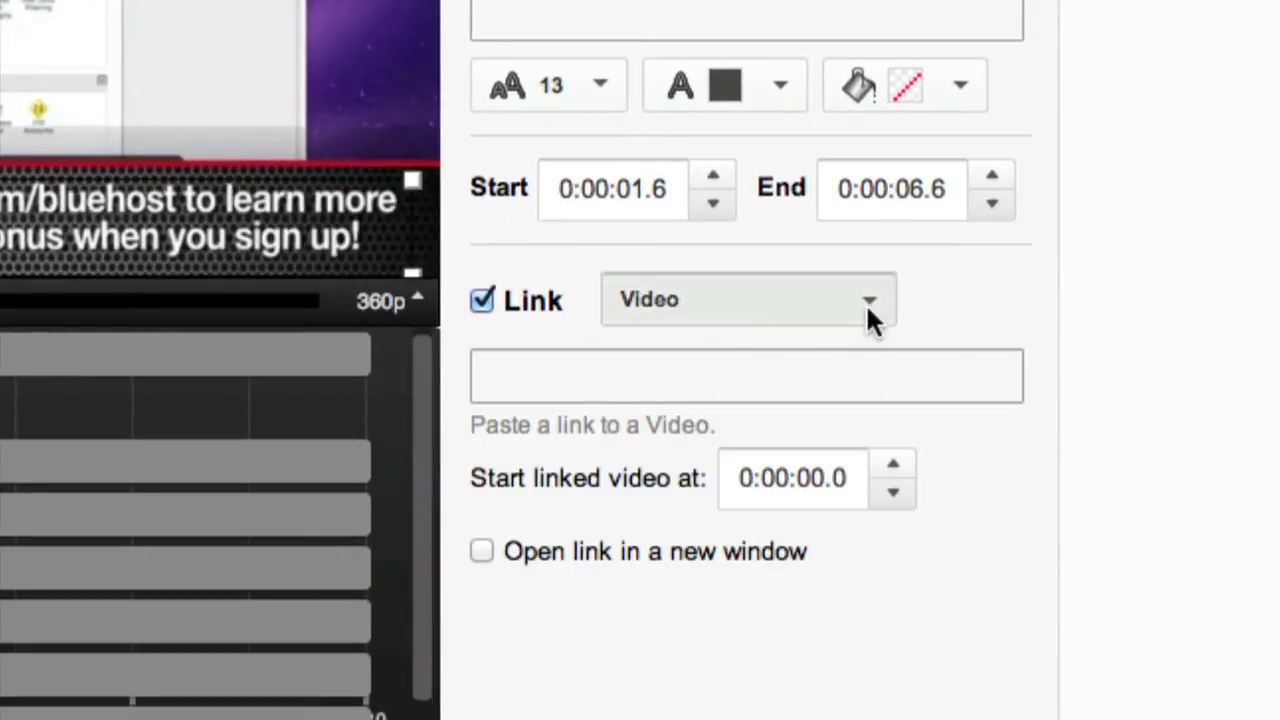
{"action": "left_click", "coordinate": [790, 642]}
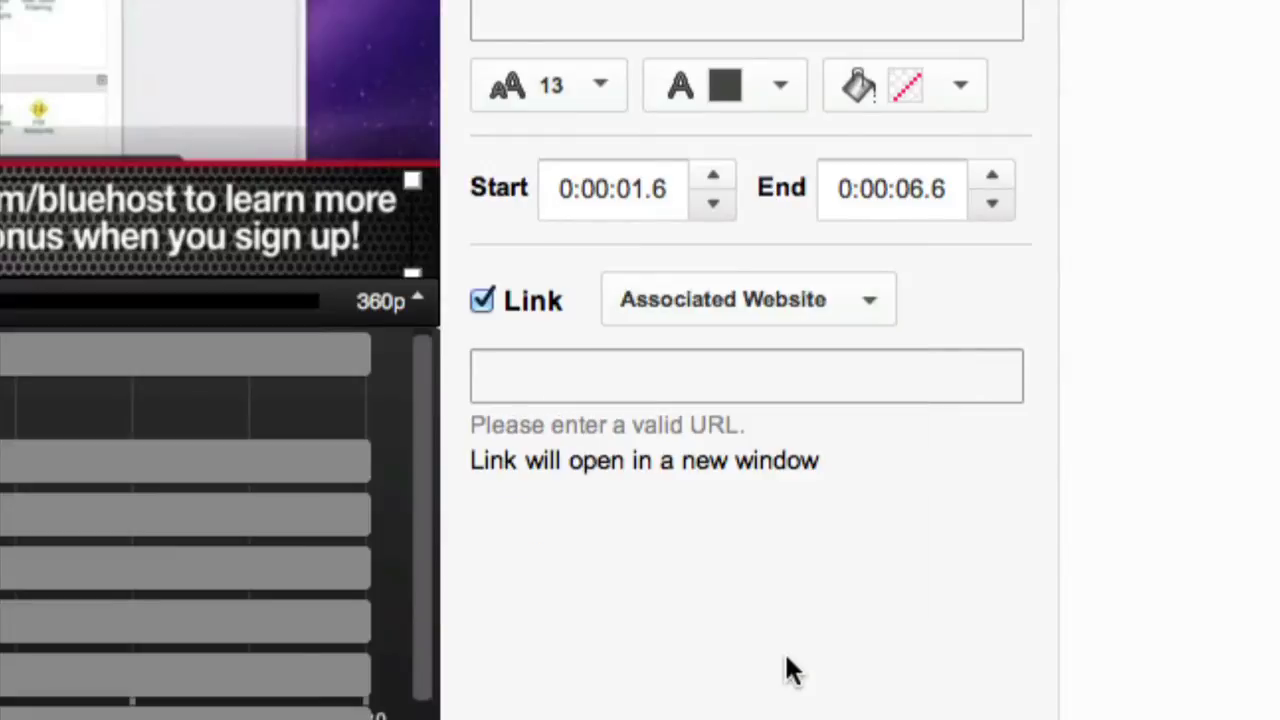
{"action": "left_click", "coordinate": [556, 374]}
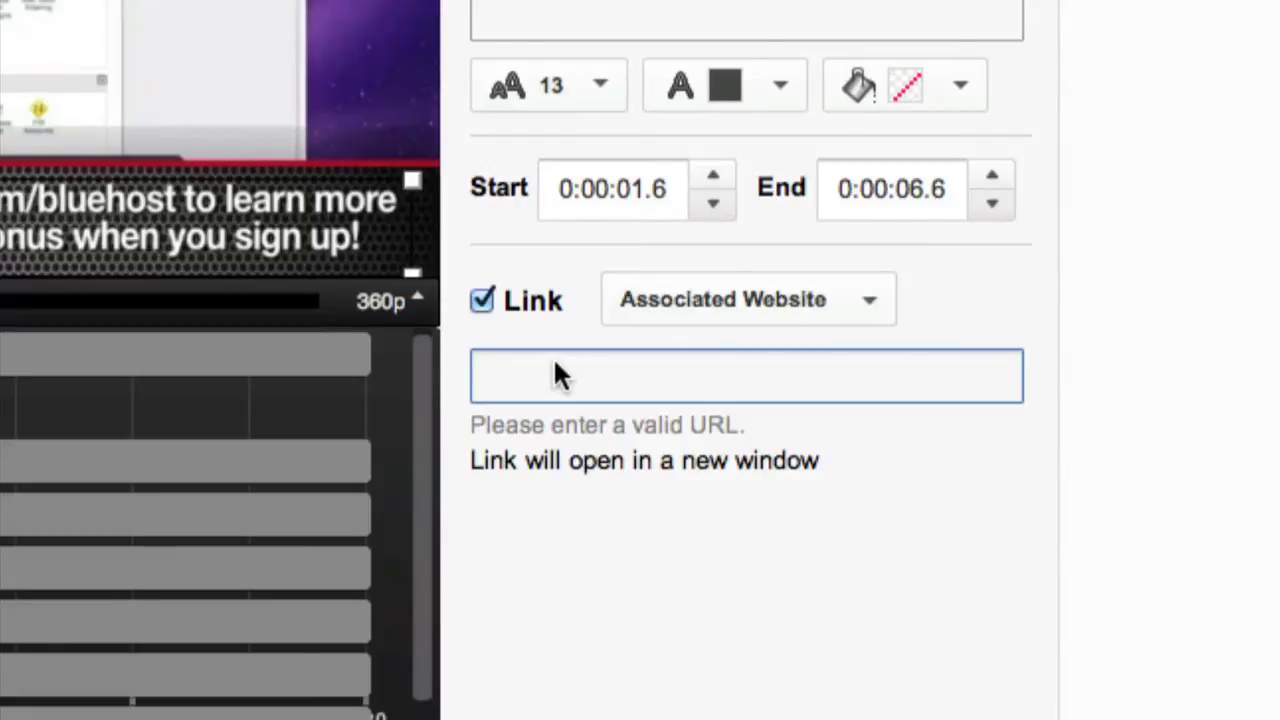
{"action": "type", "text": "http"}
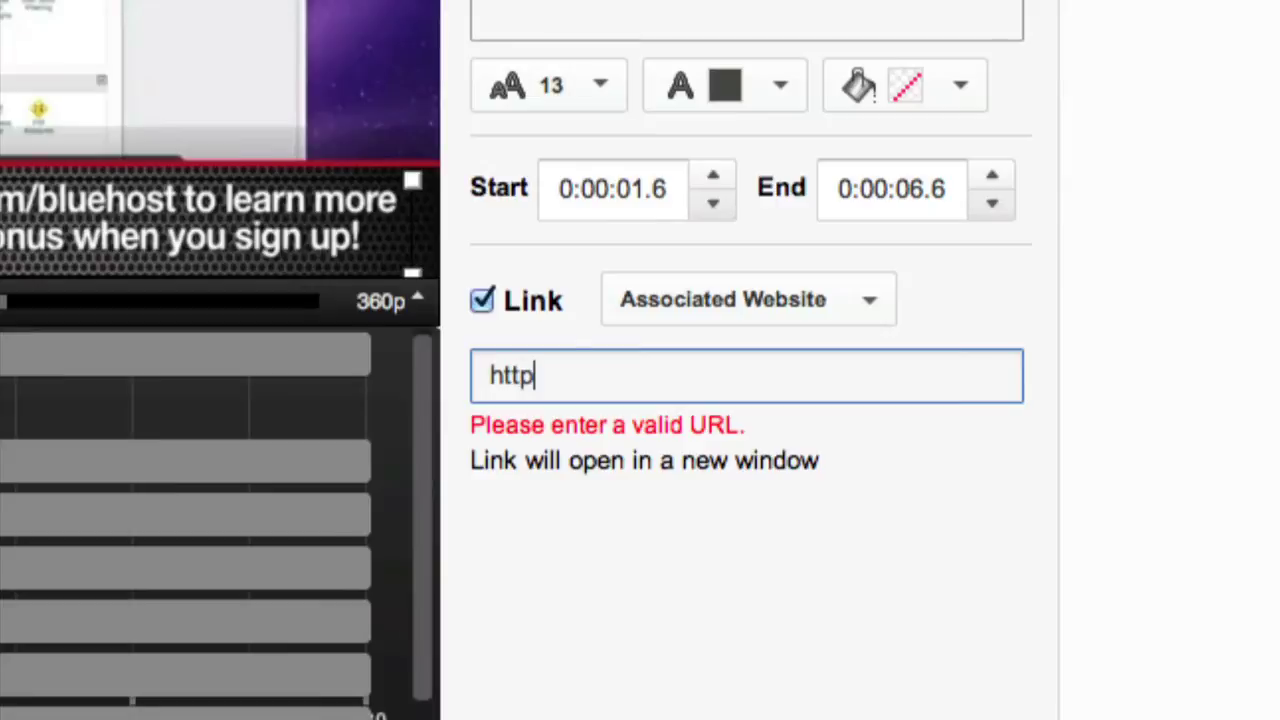
{"action": "type", "text": "://www."}
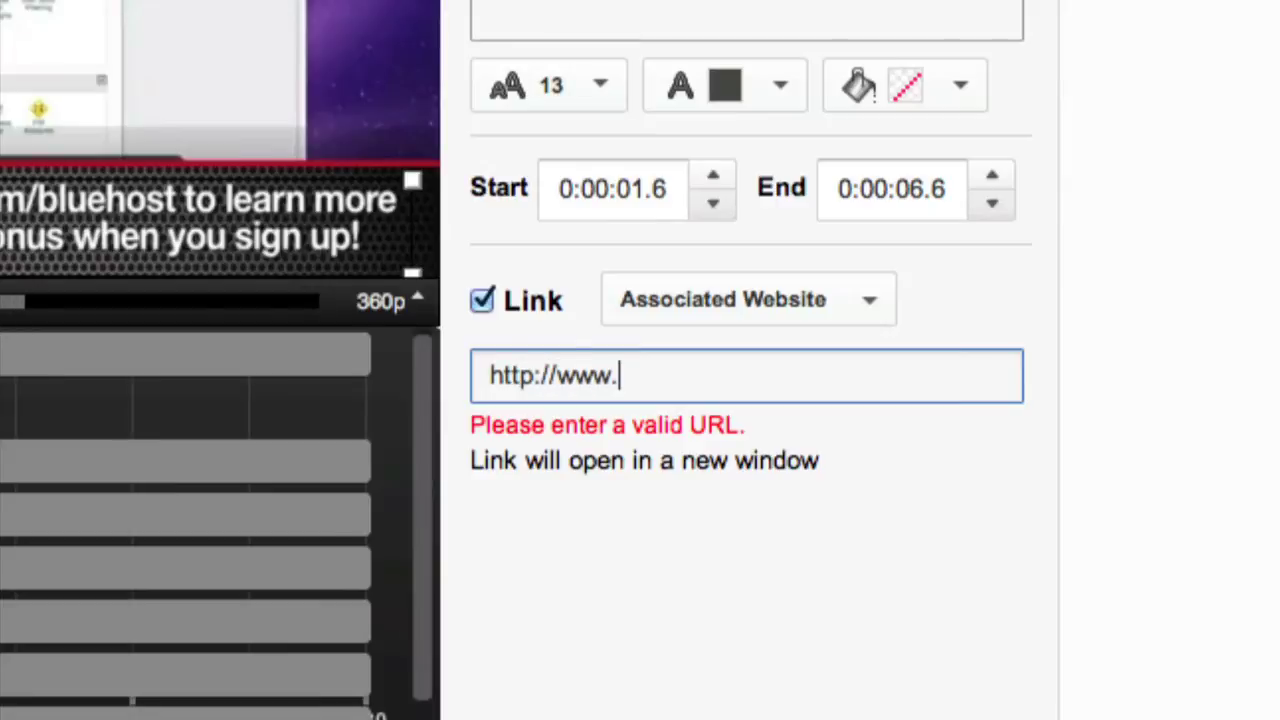
{"action": "type", "text": "100"}
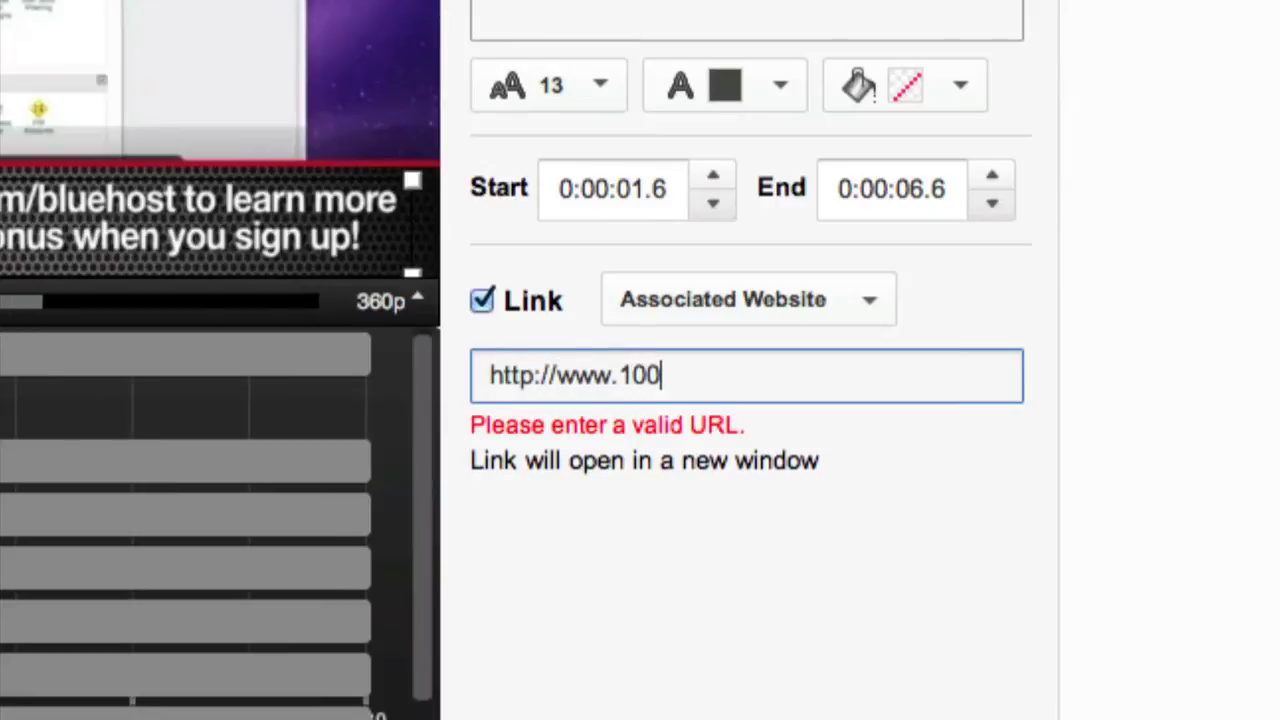
{"action": "type", "text": "dollar"}
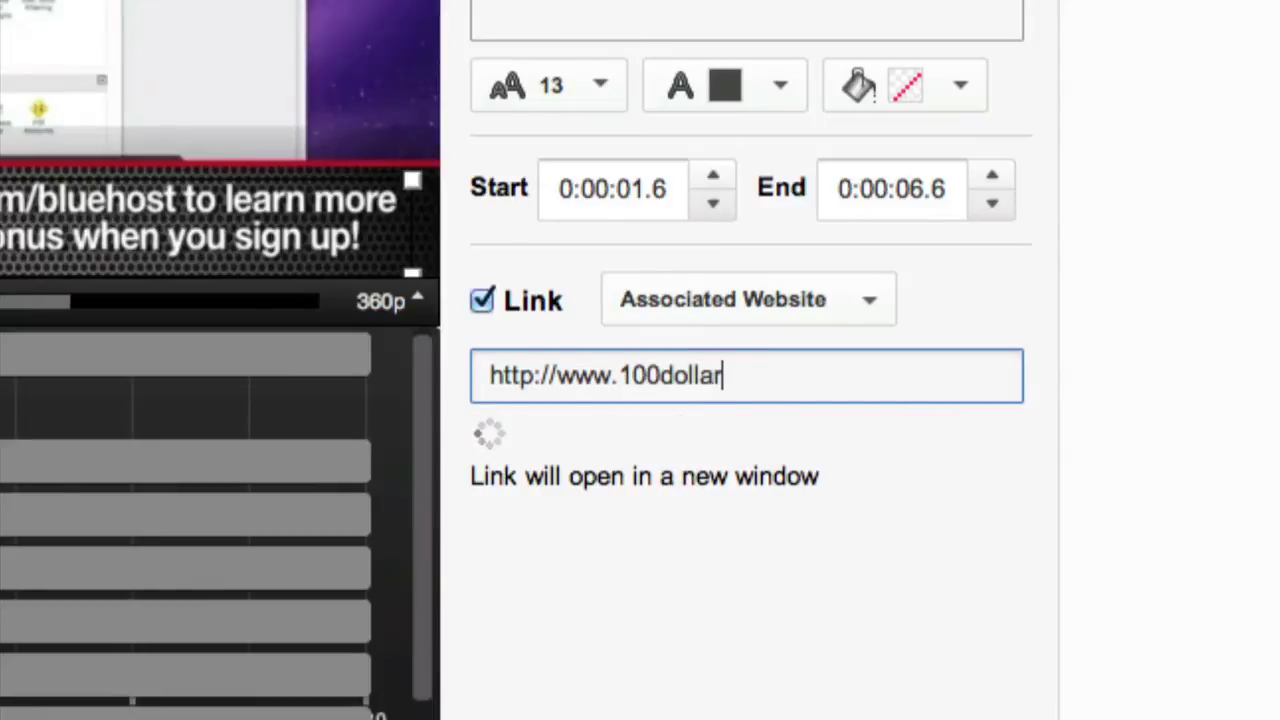
{"action": "type", "text": ".co"}
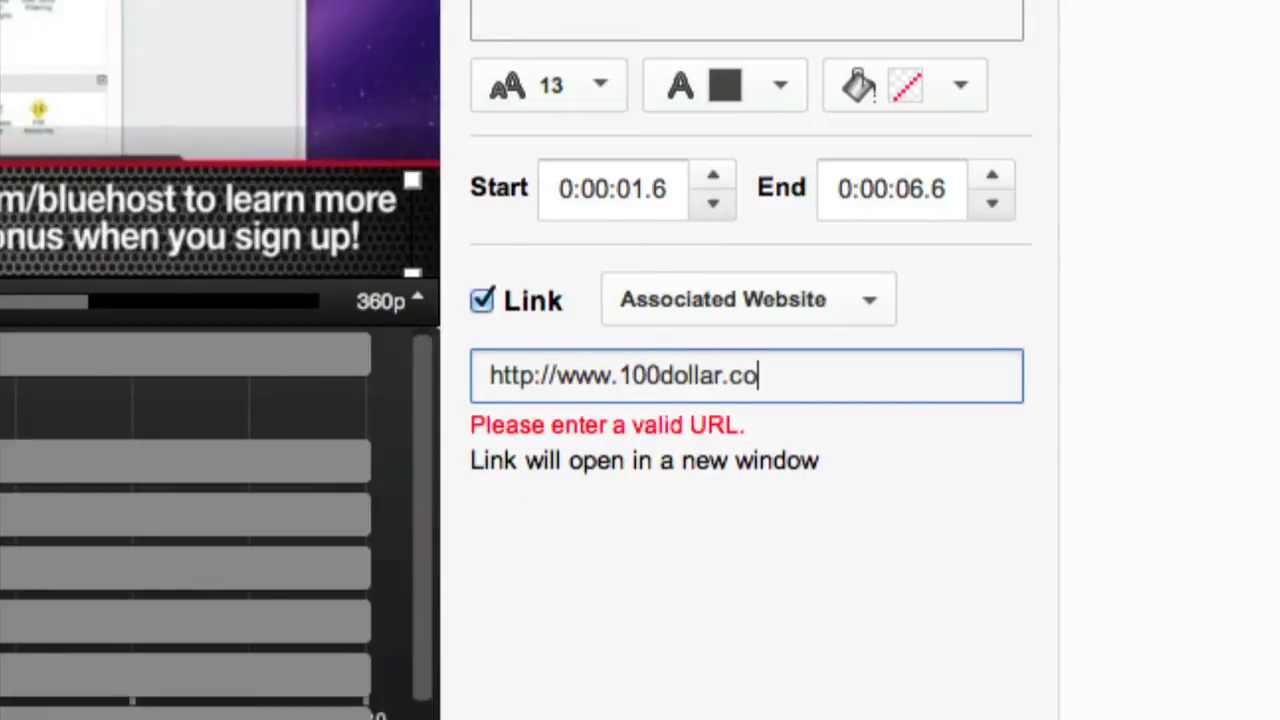
{"action": "key", "text": "BackSpace"}
{"action": "key", "text": "BackSpace"}
{"action": "key", "text": "BackSpace"}
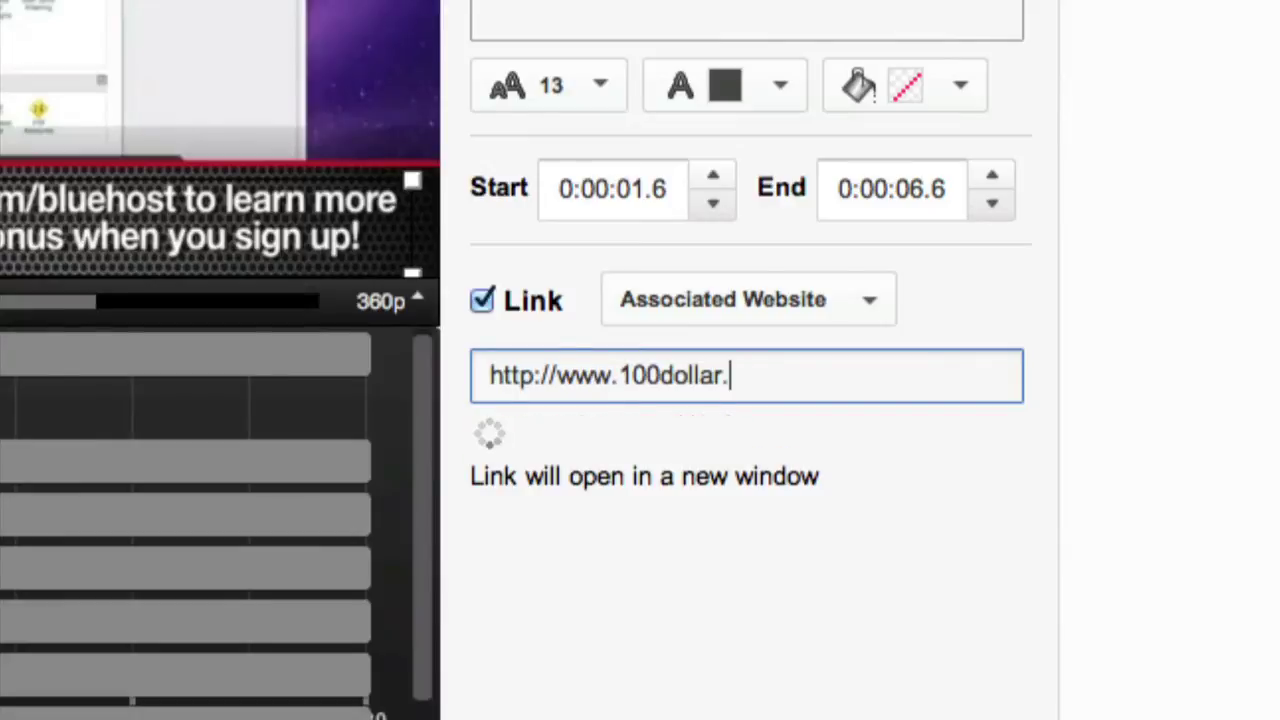
{"action": "type", "text": "logo"}
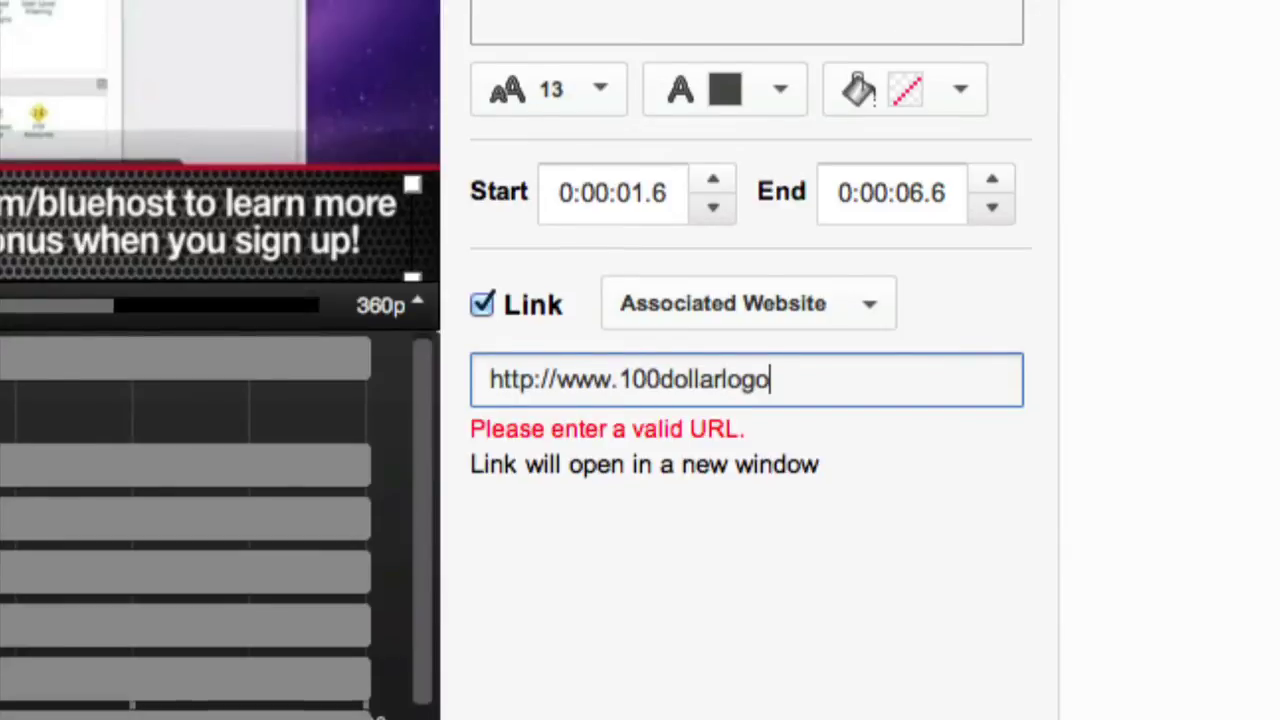
{"action": "type", "text": ".com"}
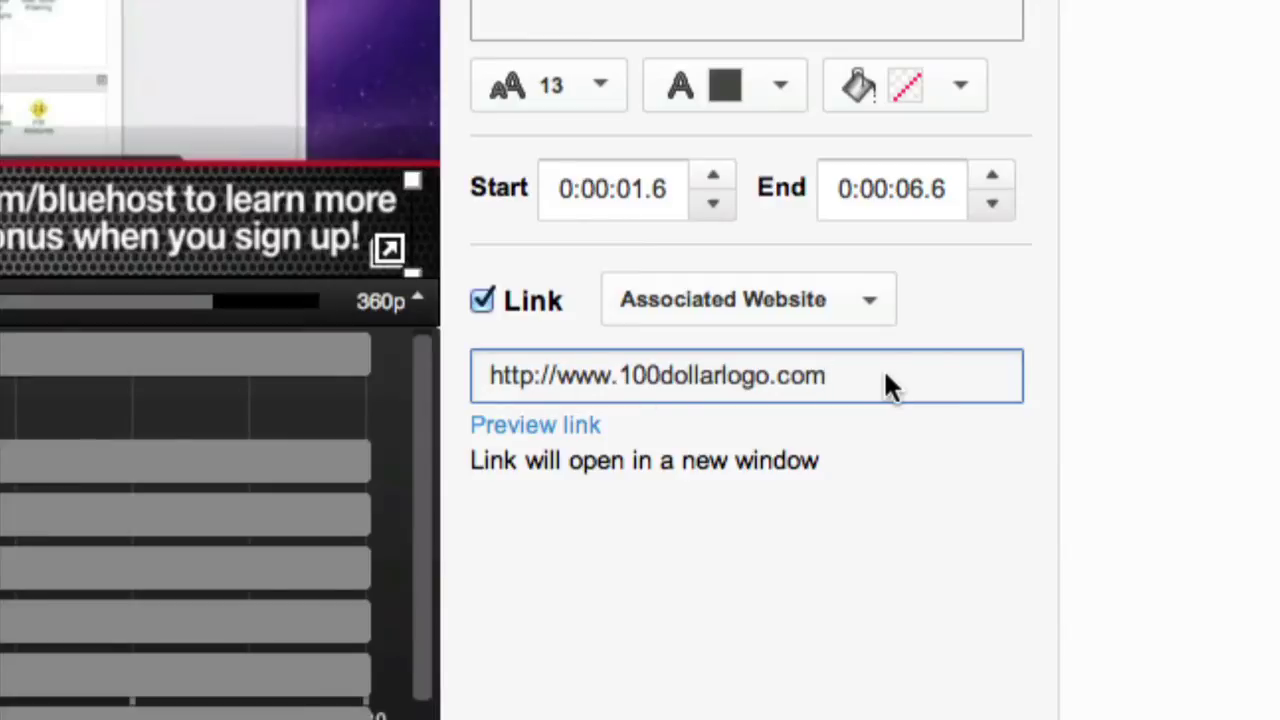
{"action": "type", "text": "/help"}
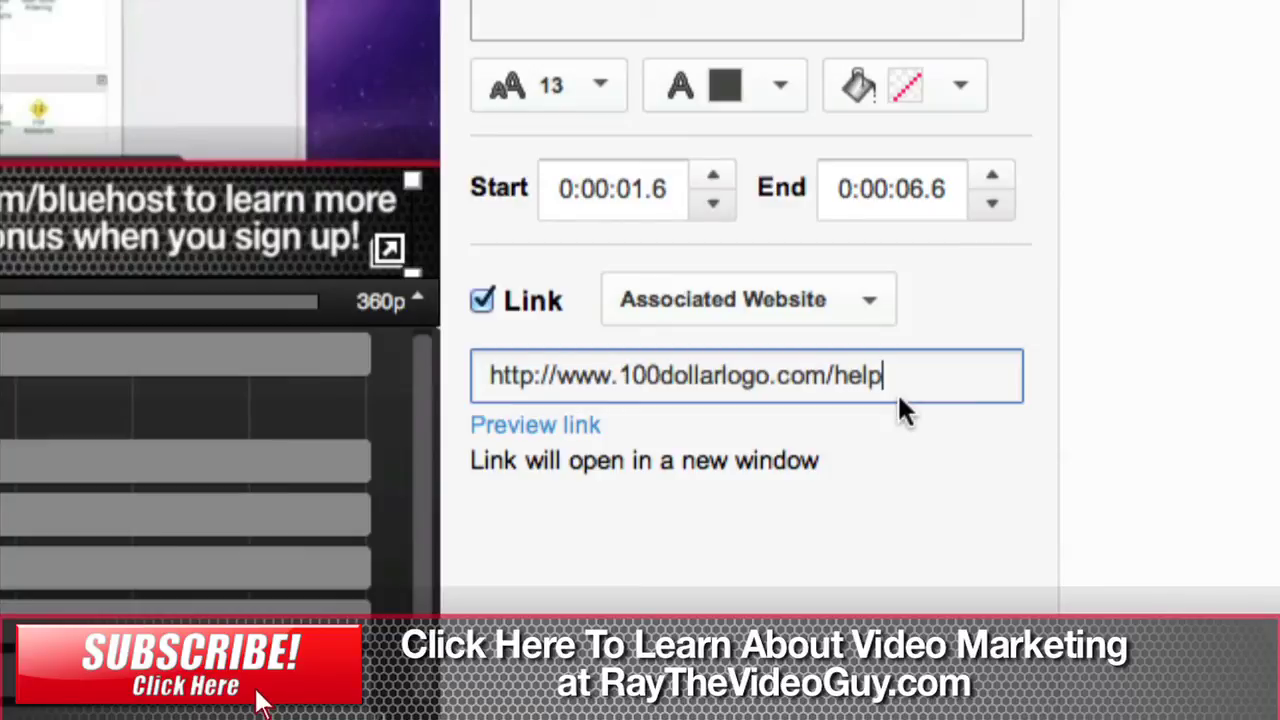
{"action": "key", "text": "BackSpace"}
{"action": "key", "text": "BackSpace"}
{"action": "key", "text": "BackSpace"}
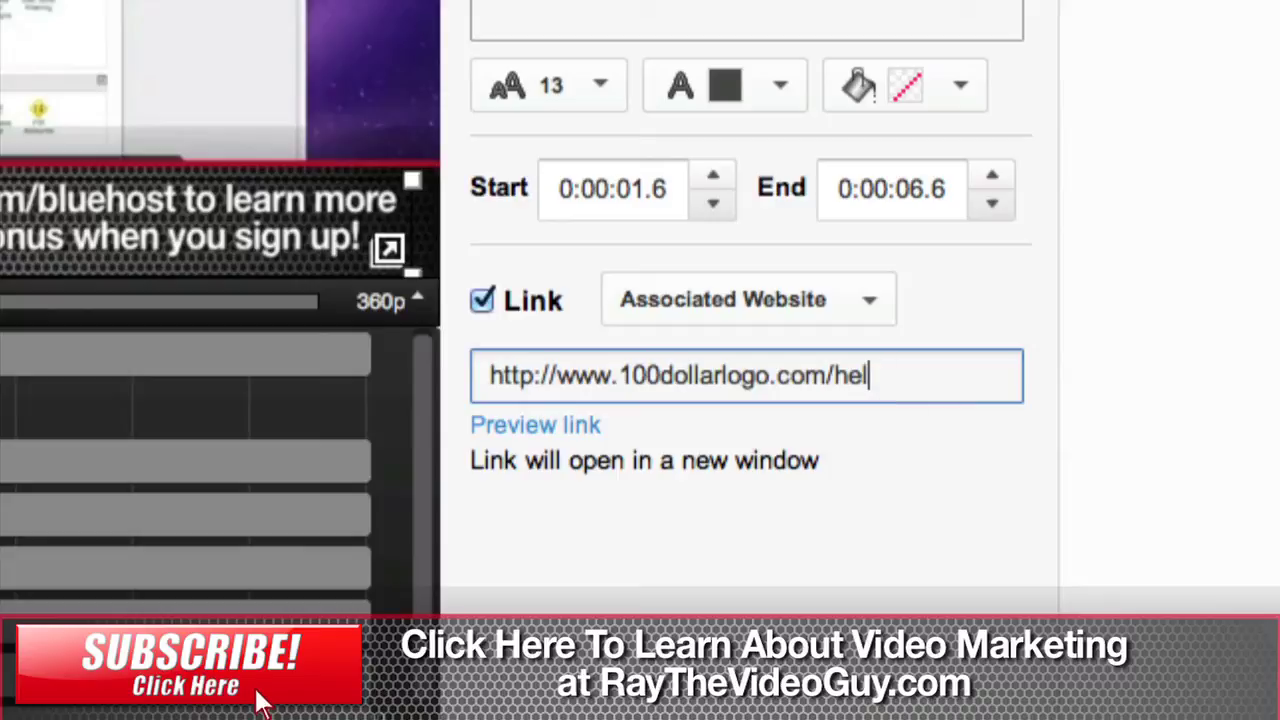
{"action": "key", "text": "BackSpace"}
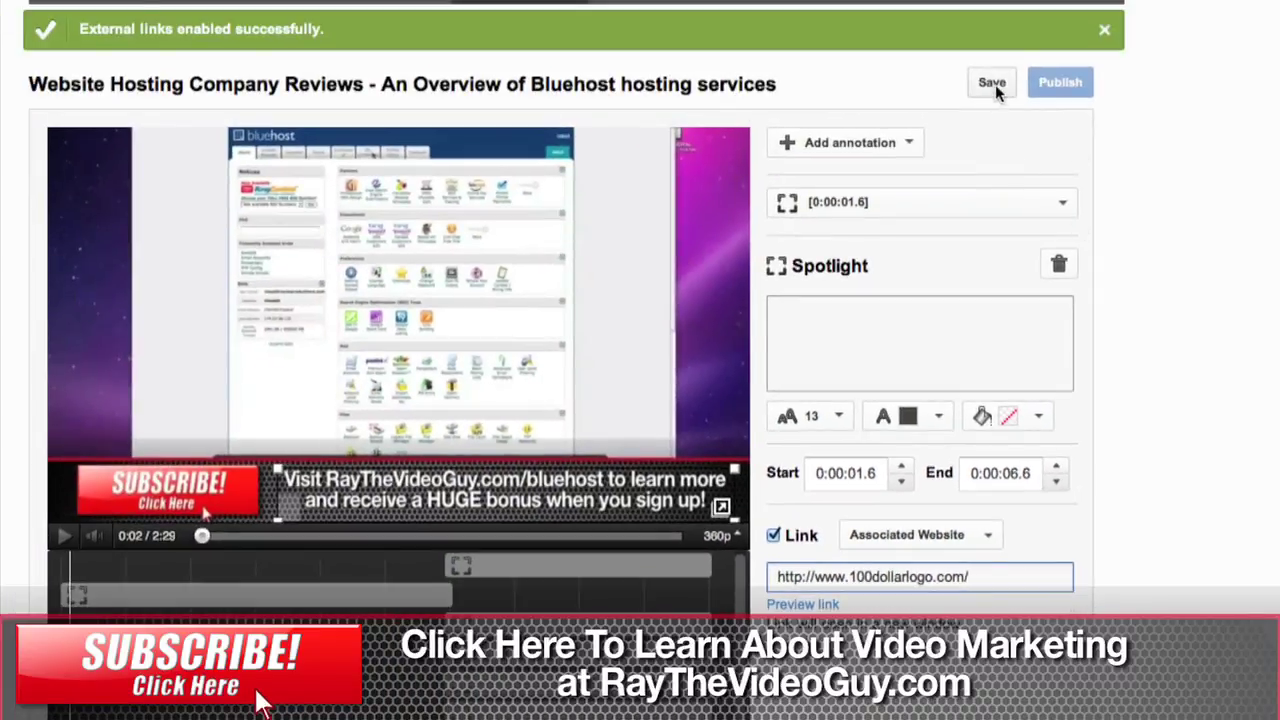
{"action": "left_click", "coordinate": [993, 83]}
Publish the annotations, pause the live video, and follow the annotation's link to 100dollarlogo.com
{"action": "left_click", "coordinate": [1053, 86]}
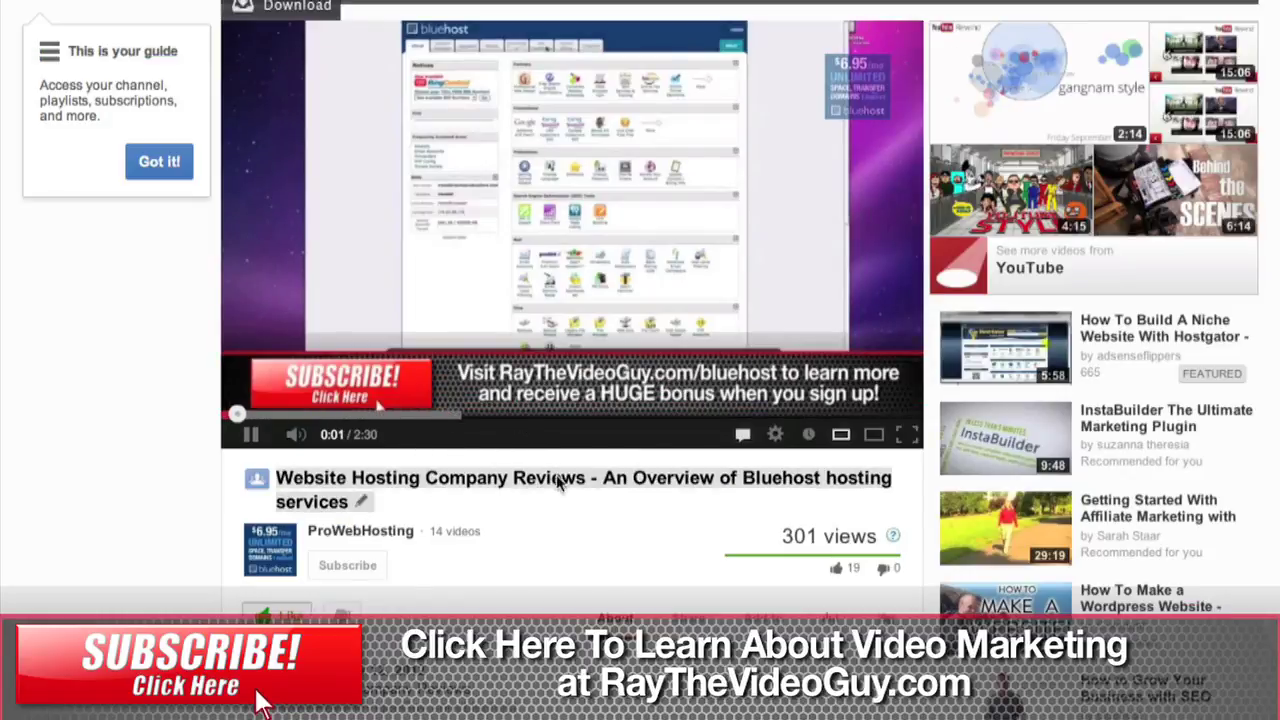
{"action": "key", "text": "space"}
{"action": "left_click", "coordinate": [697, 388]}
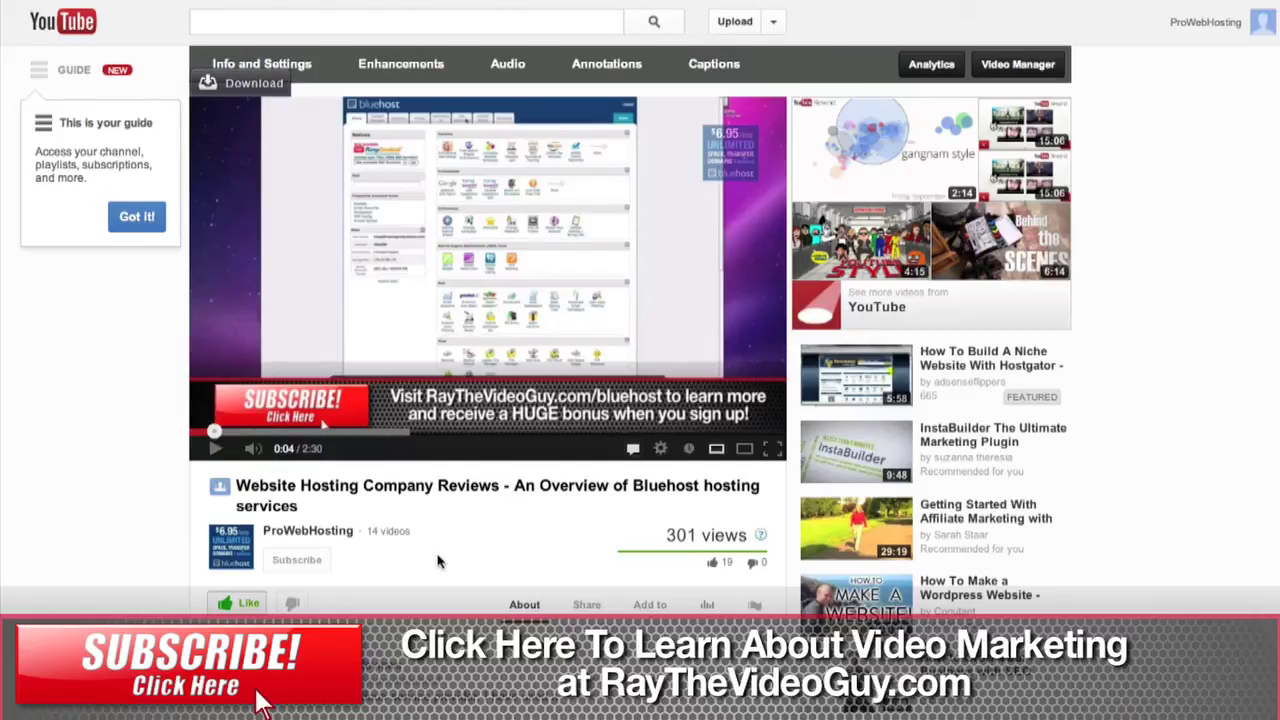
{"action": "scroll", "coordinate": [441, 561], "scroll_direction": "down", "scroll_amount": 3}
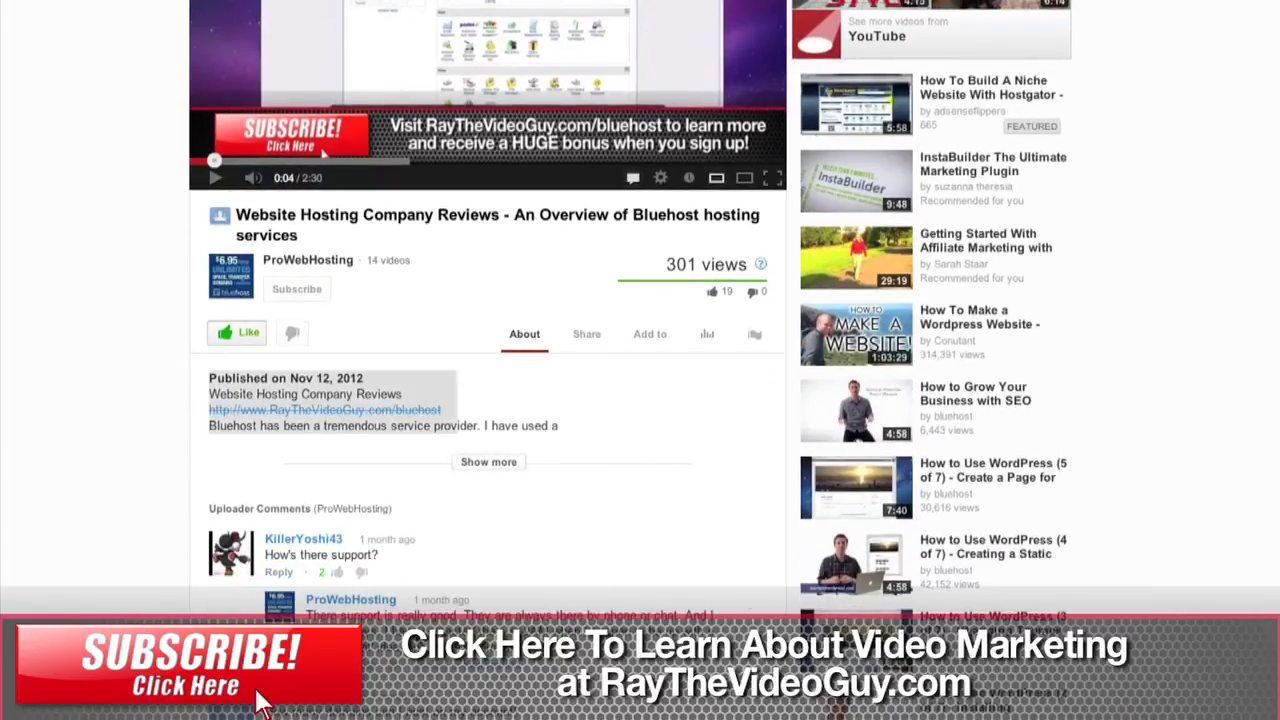
{"action": "scroll", "coordinate": [343, 420], "scroll_direction": "down", "scroll_amount": 2}
{"action": "scroll", "coordinate": [258, 703], "scroll_direction": "down", "scroll_amount": 1}
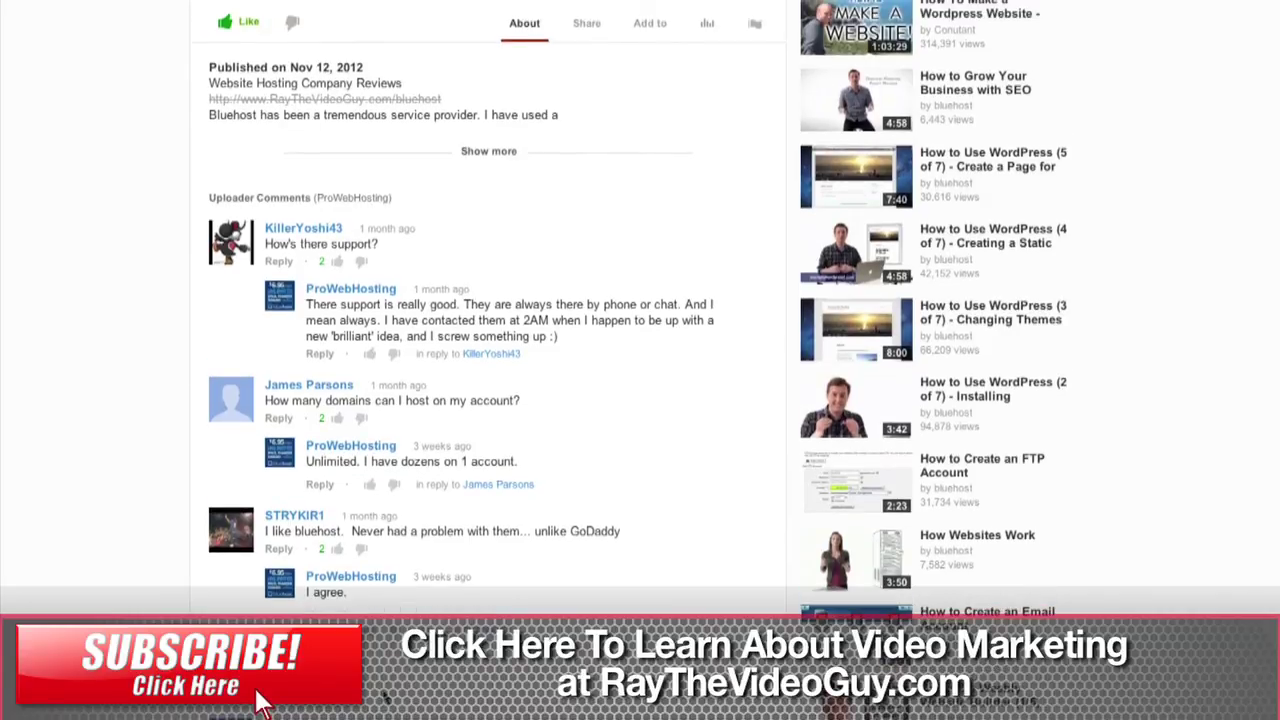
{"action": "scroll", "coordinate": [365, 537], "scroll_direction": "up", "scroll_amount": 5}
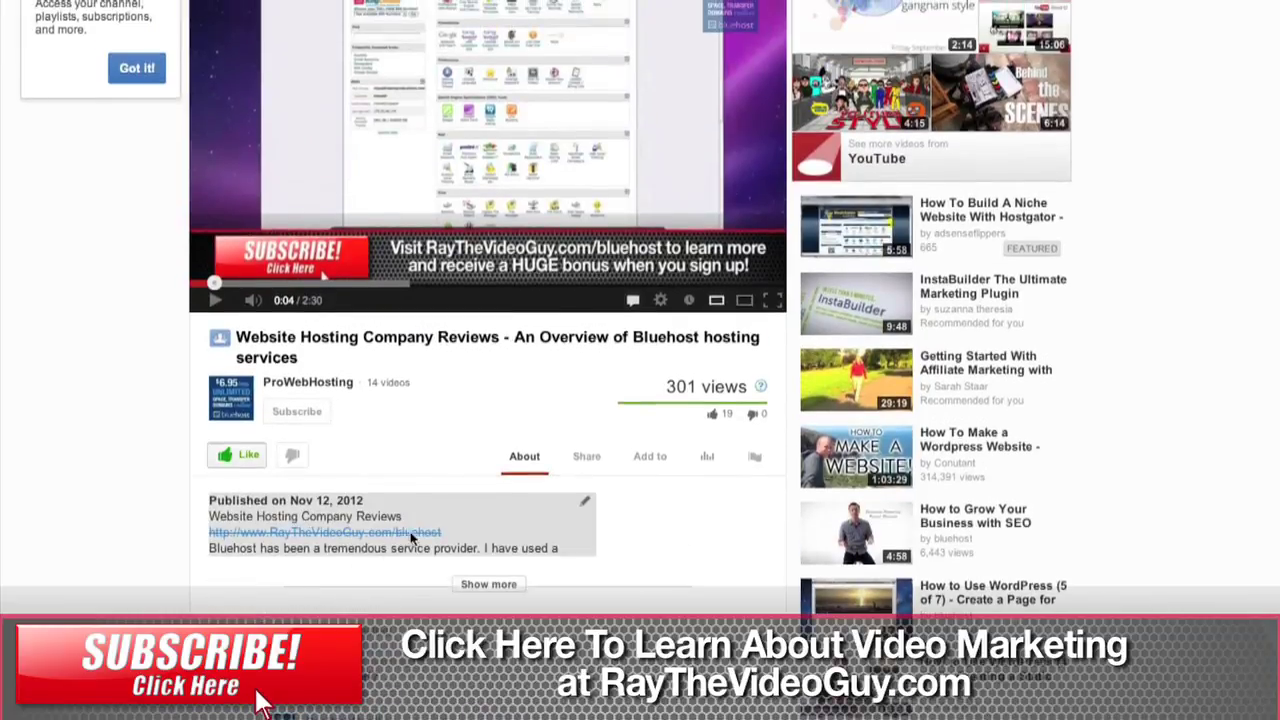
{"action": "scroll", "coordinate": [365, 537], "scroll_direction": "down", "scroll_amount": 3}
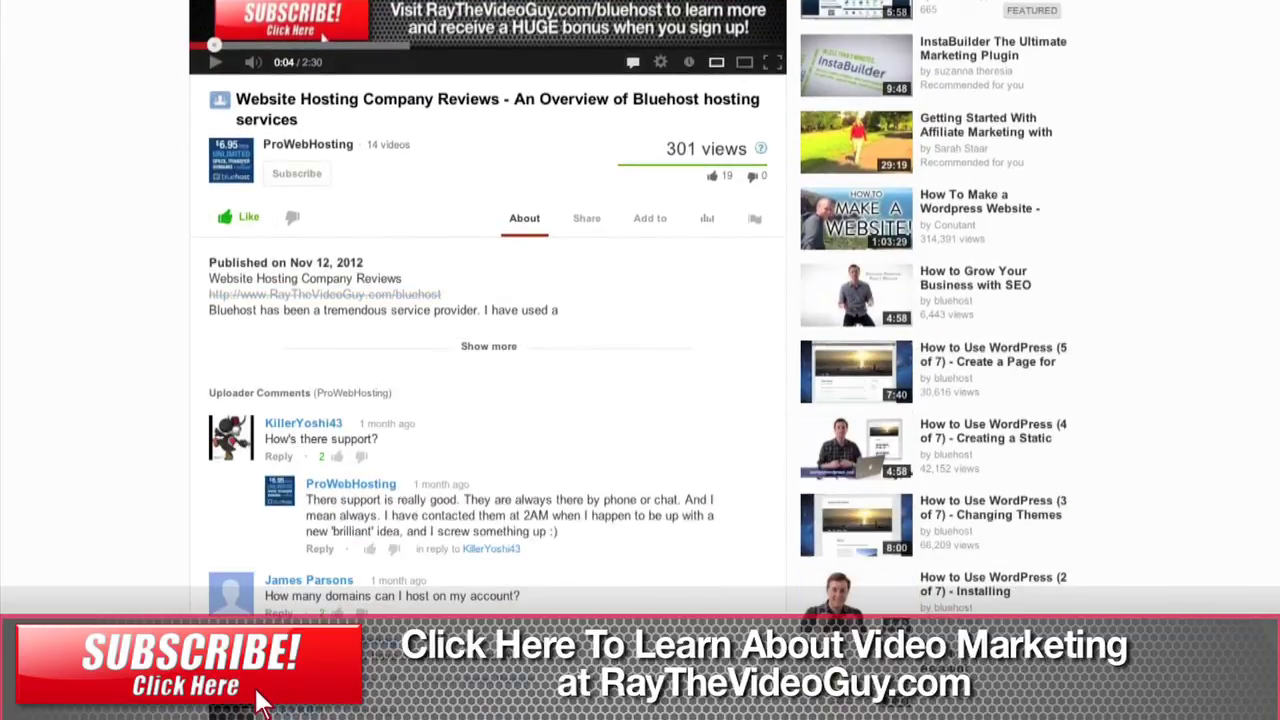
{"action": "scroll", "coordinate": [481, 399], "scroll_direction": "up", "scroll_amount": 4}
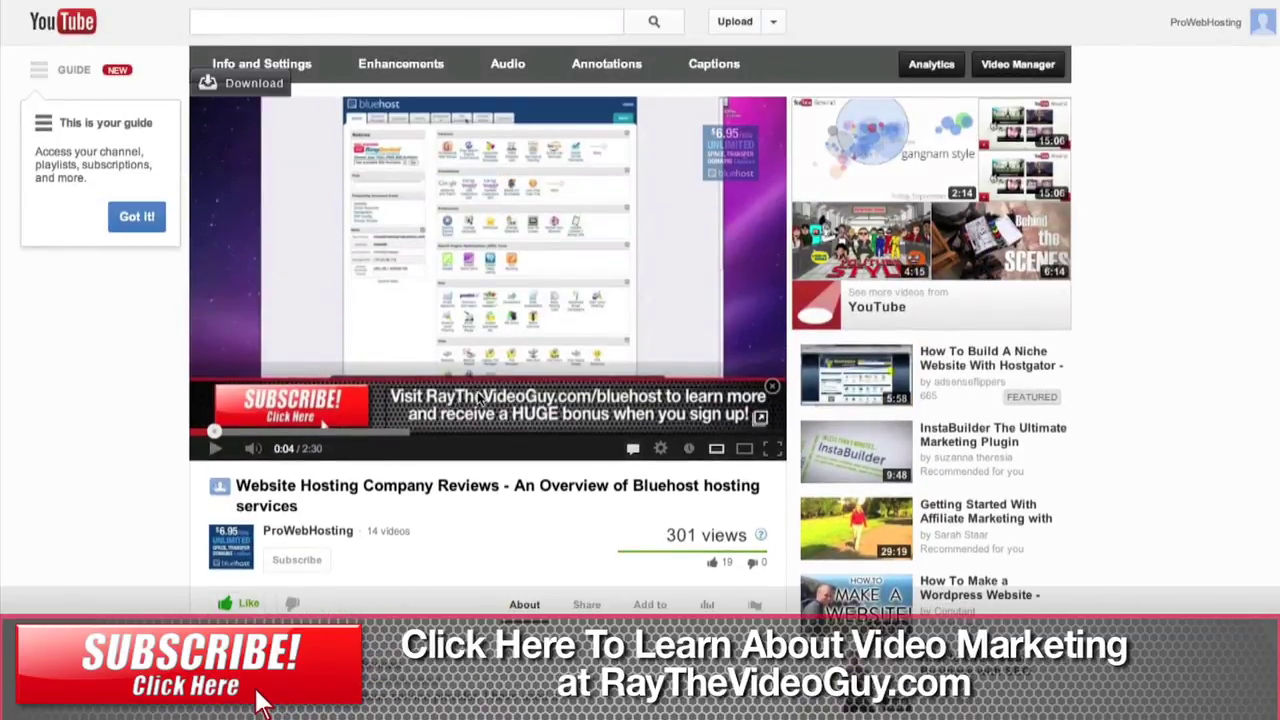